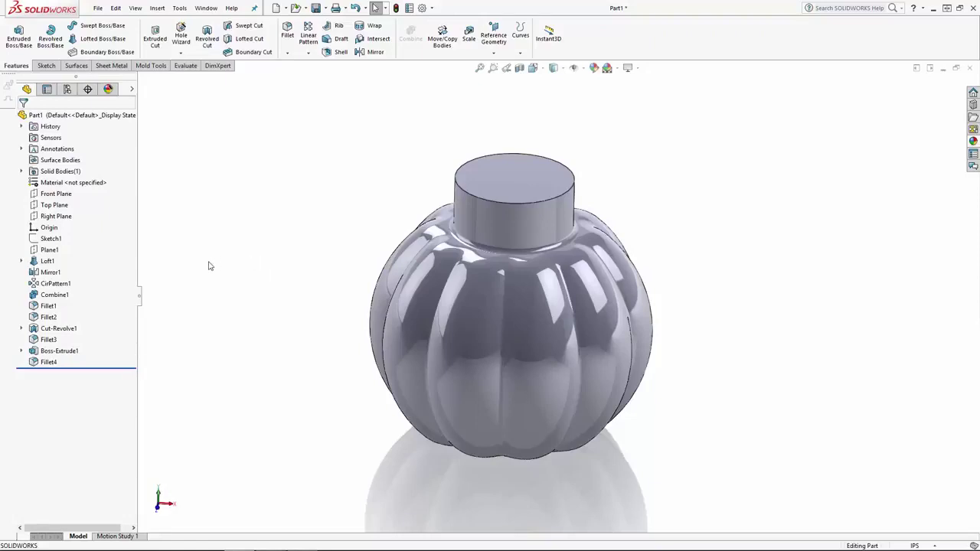
Step: Show Sketch2, the first profile sketch inside Loft1
click(22, 261)
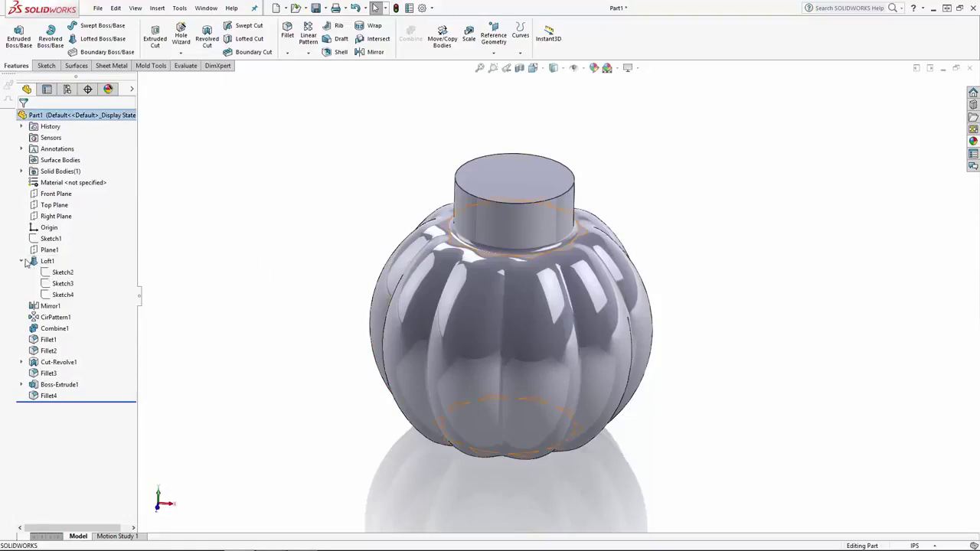
click(62, 273)
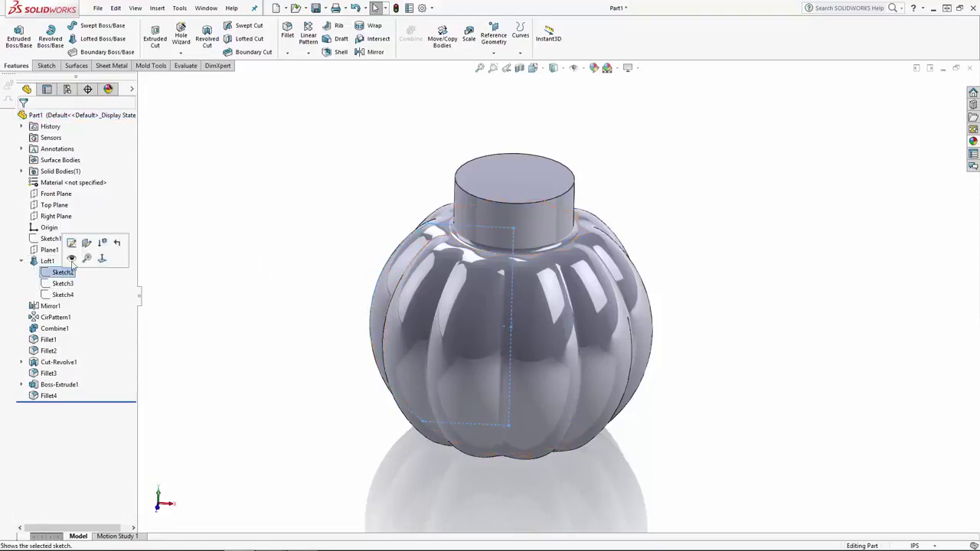
click(238, 271)
Step: Start a new sketch on the Front Plane, viewed from the front, and hide the solid body
click(68, 195)
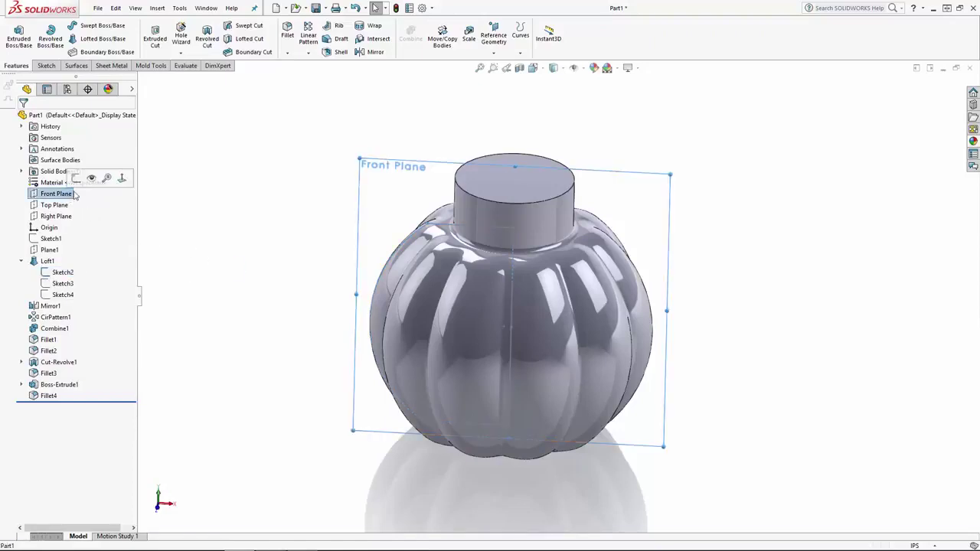
click(78, 178)
click(533, 68)
click(591, 127)
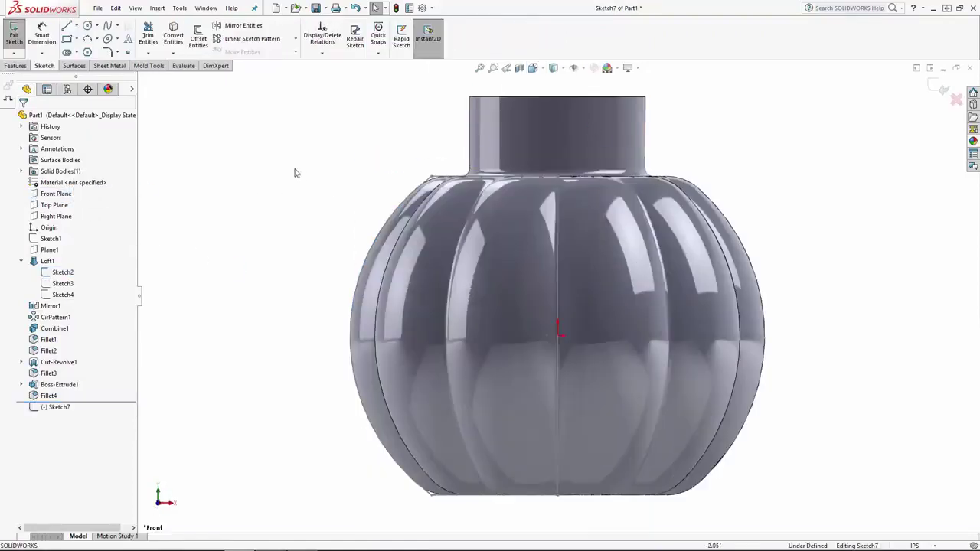
click(21, 170)
click(47, 183)
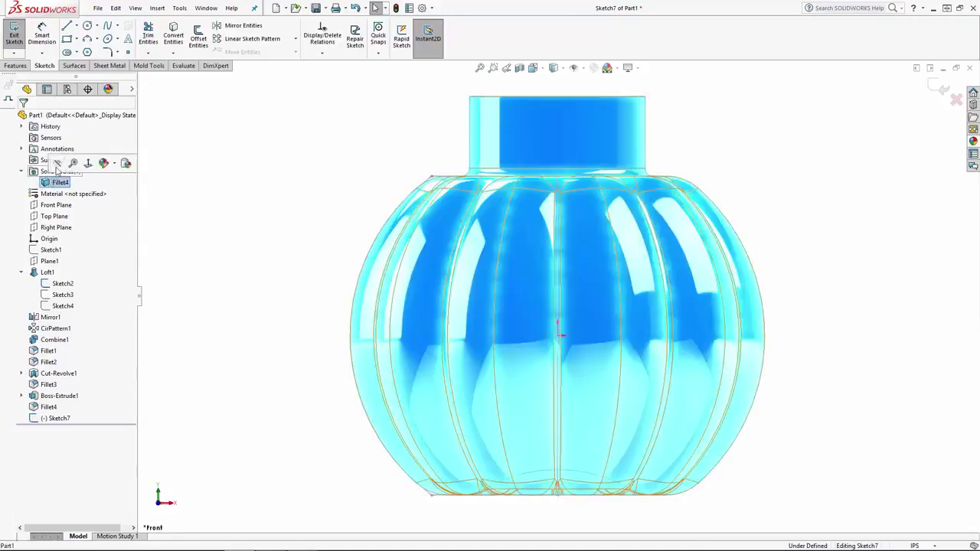
click(126, 163)
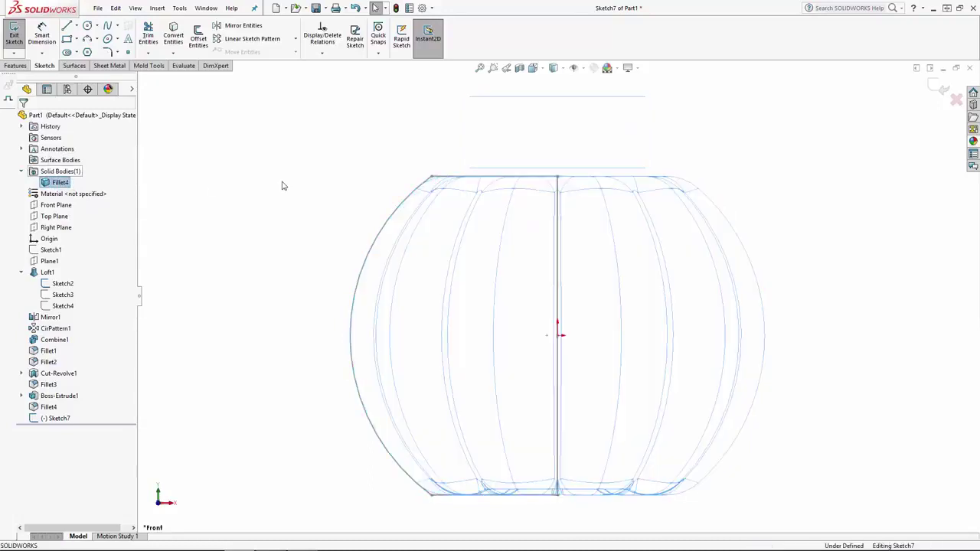
Step: Offset the entire closed chain of the Sketch2 profile by 0.005 in
click(198, 38)
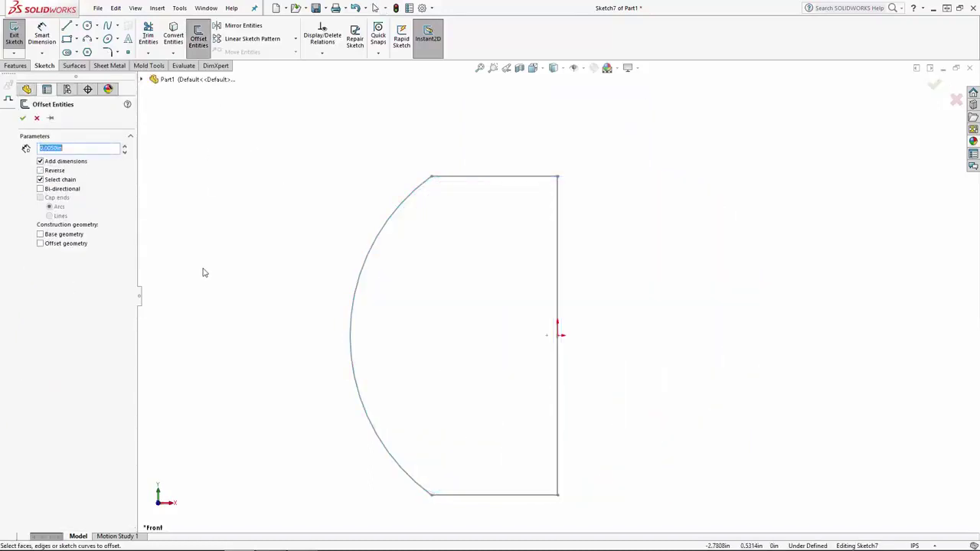
click(410, 209)
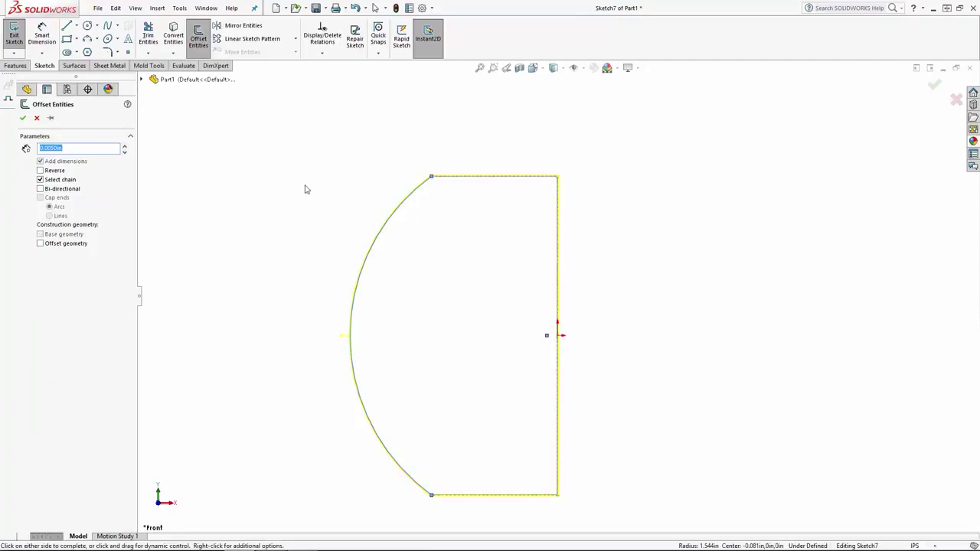
scroll(421, 189, down, 12)
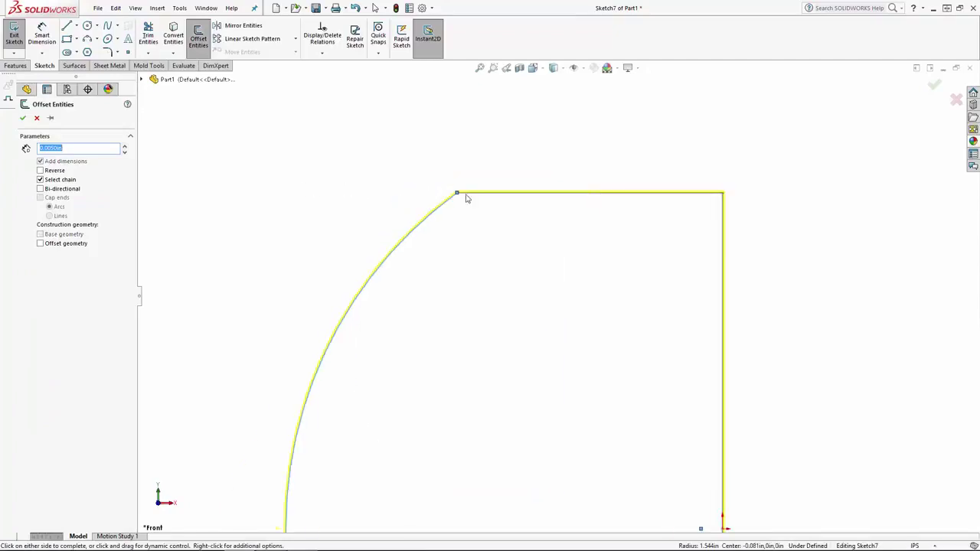
click(22, 119)
click(334, 160)
key(f)
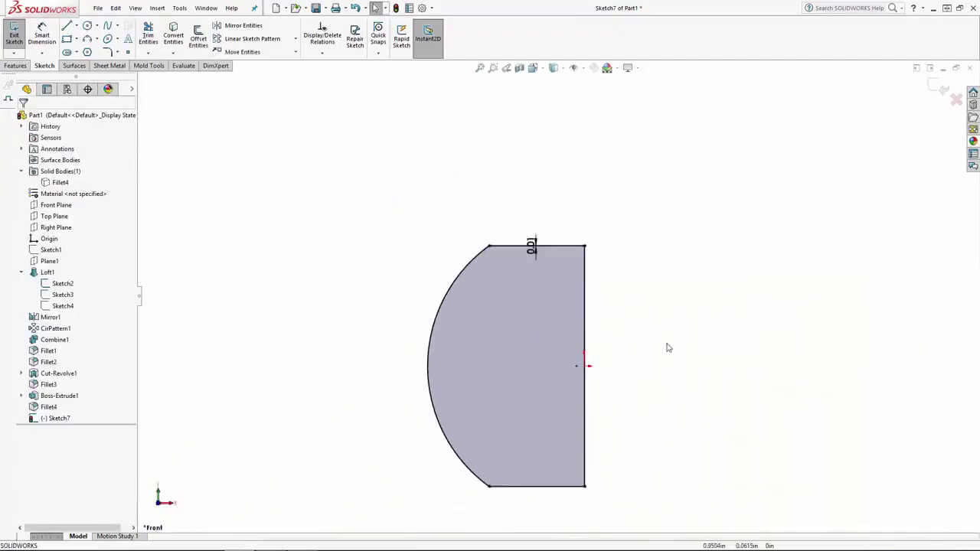
Step: Convert the three straight lines of the offset profile to construction geometry and close the sketch
drag(624, 209, 545, 519)
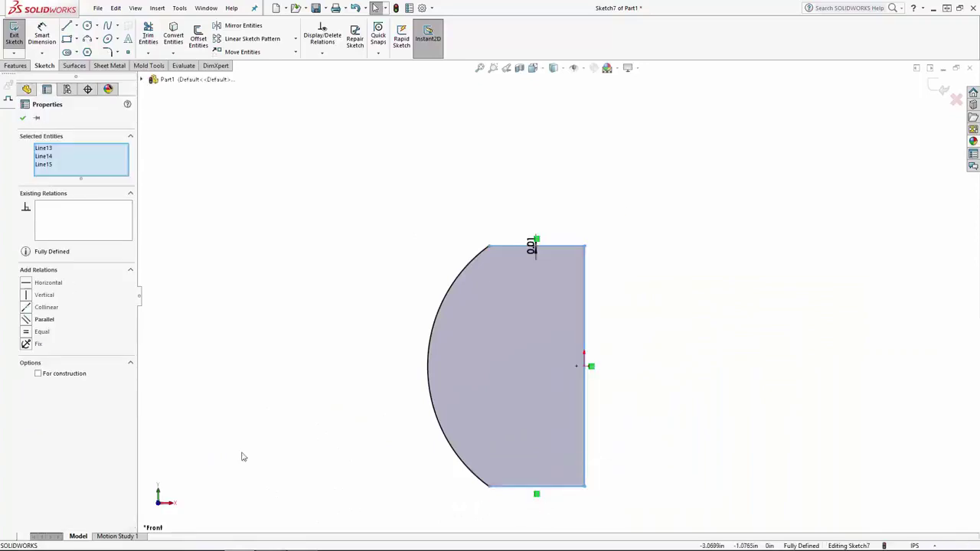
click(38, 373)
click(804, 192)
click(938, 87)
Step: Create a revolved surface from the arc, turning it 180 degrees about the vertical centre line of Sketch2
scroll(608, 302, up, 3)
middle_drag(607, 301, 571, 385)
scroll(638, 325, down, 2)
click(81, 66)
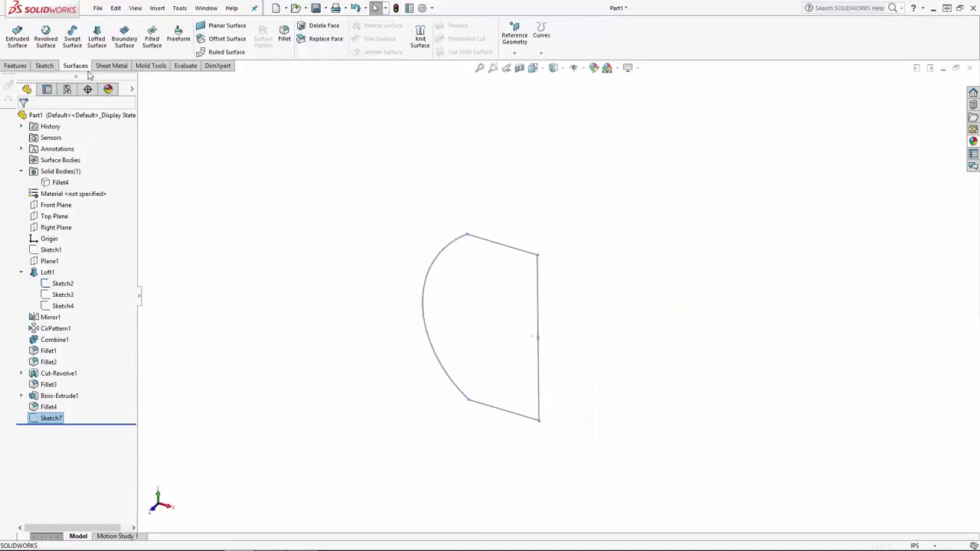
click(45, 36)
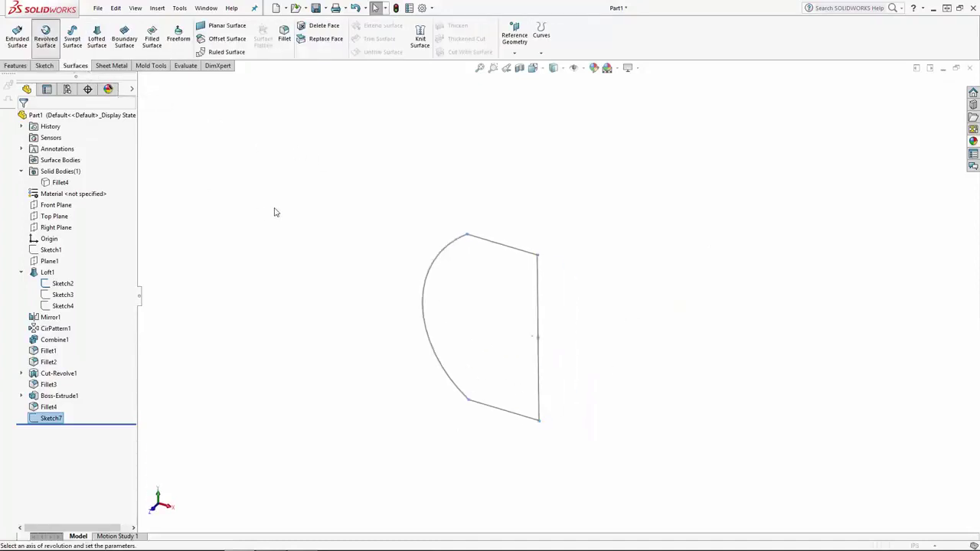
click(537, 286)
double_click(62, 197)
text(180)
key(Return)
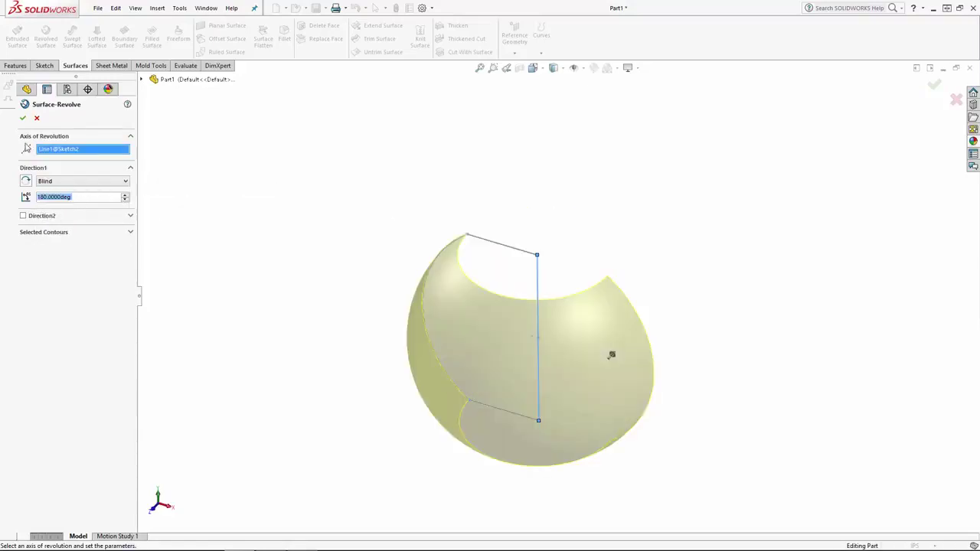
key(Return)
Step: Hide Sketch2 beside the revolved surface
middle_drag(337, 217, 525, 273)
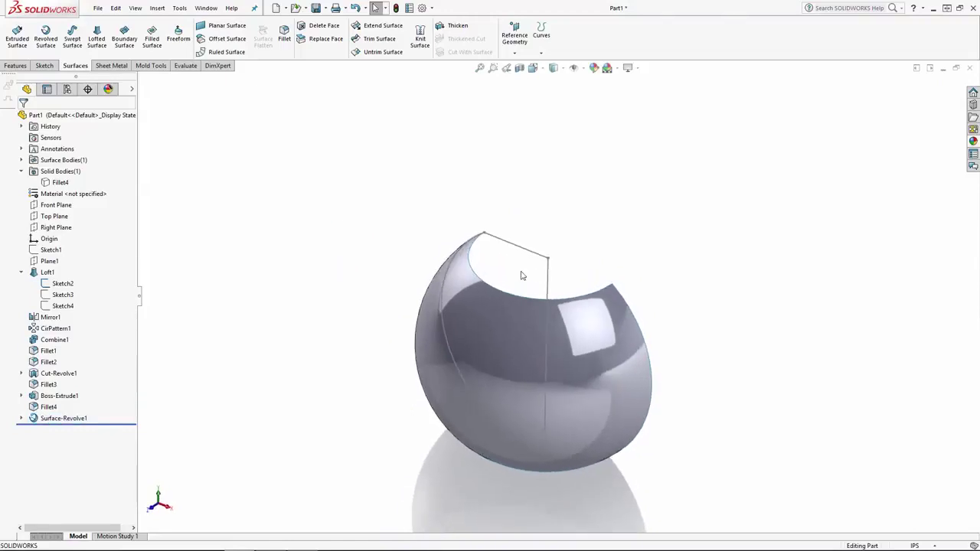
click(548, 281)
click(553, 184)
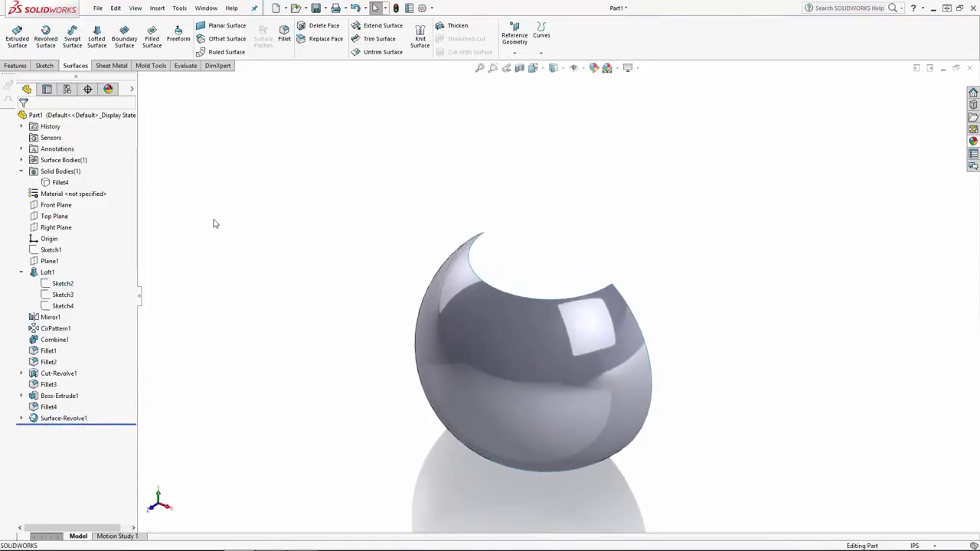
Step: Start a sketch on the Front Plane and draw an origin-centred ellipse with radii of about 0.73 in horizontally and 0.61 in vertically
click(56, 205)
click(87, 188)
click(533, 67)
click(590, 125)
click(877, 249)
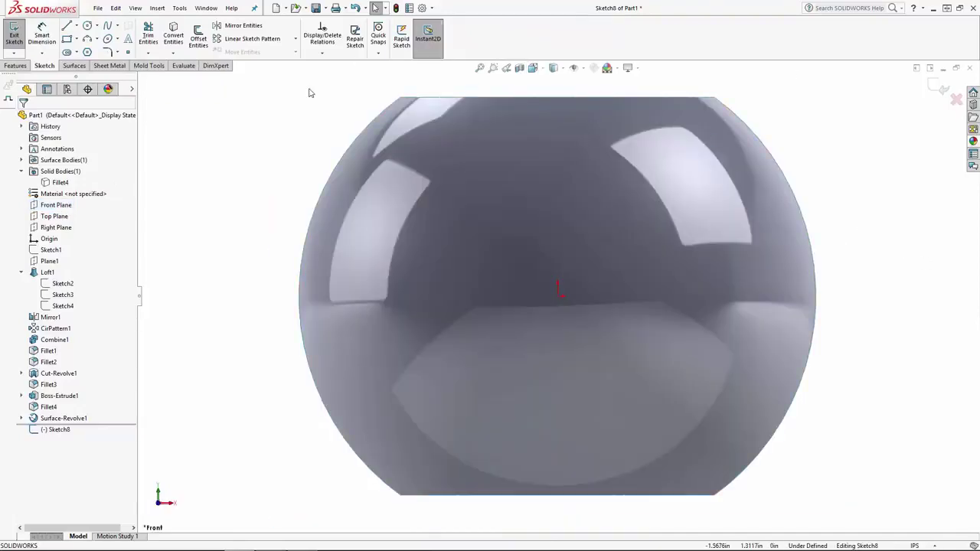
click(108, 39)
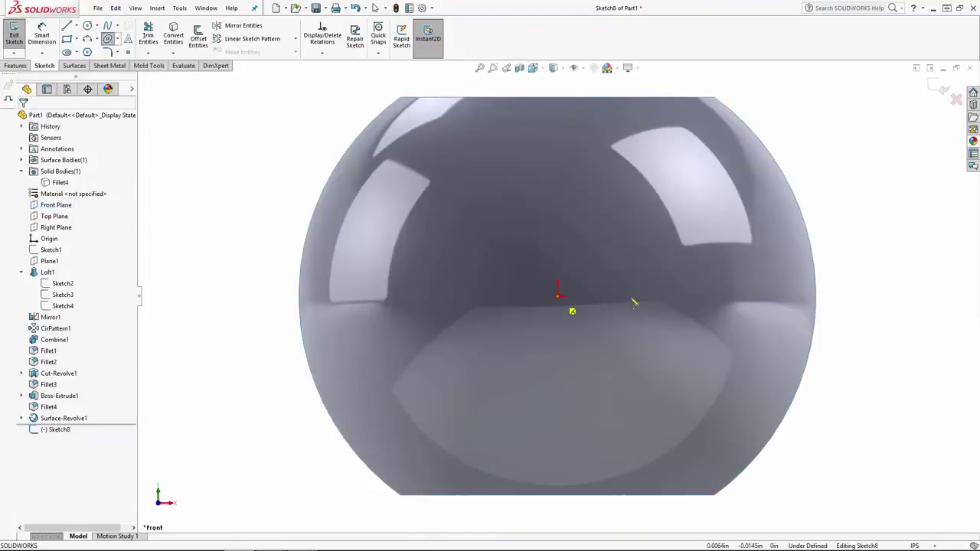
click(558, 295)
click(673, 296)
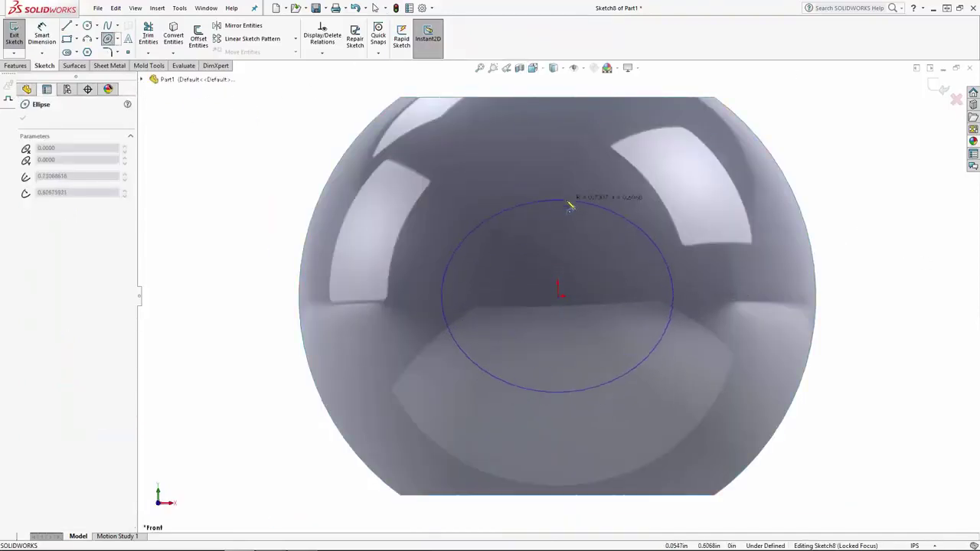
click(571, 205)
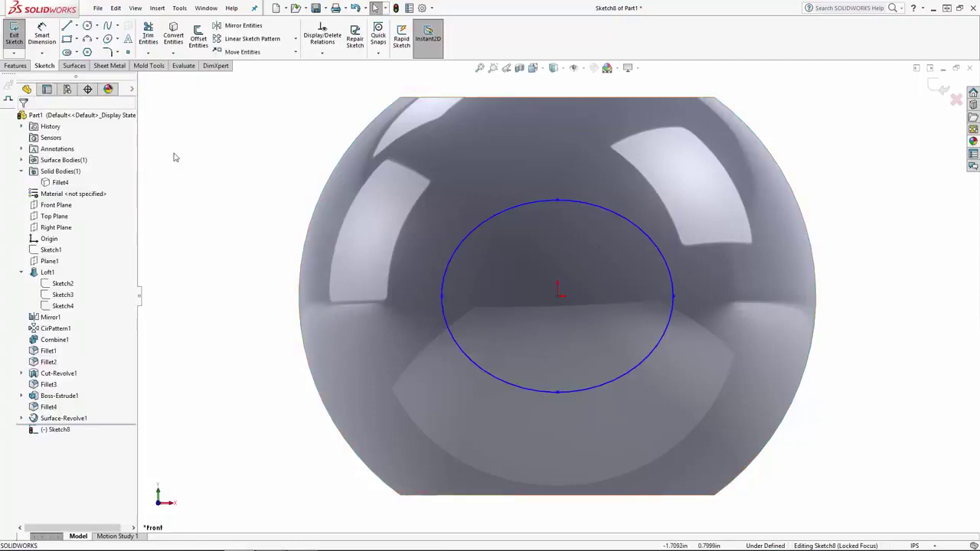
Step: Dimension the ellipse's overall width at 2.25 in and place the dimension above the ellipse
click(670, 294)
click(554, 148)
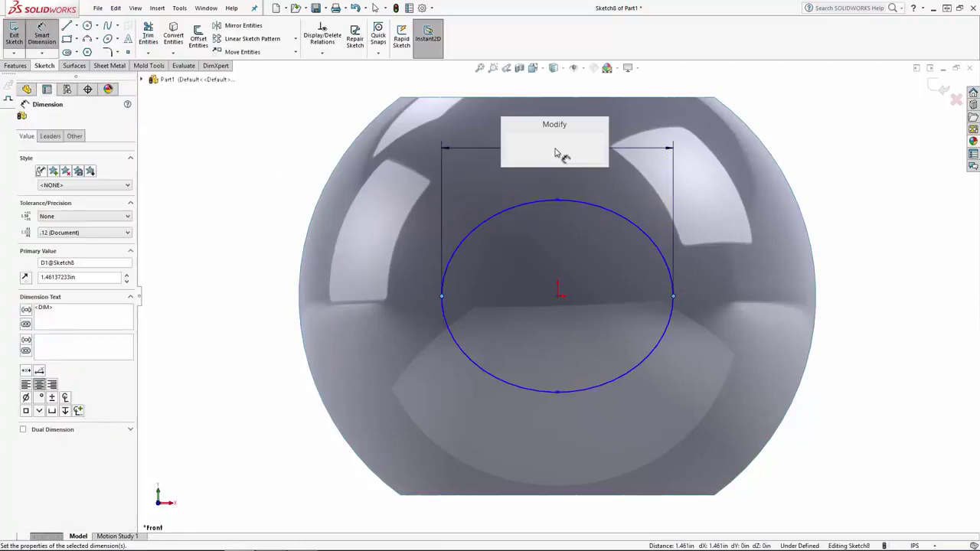
text(2.25)
key(Return)
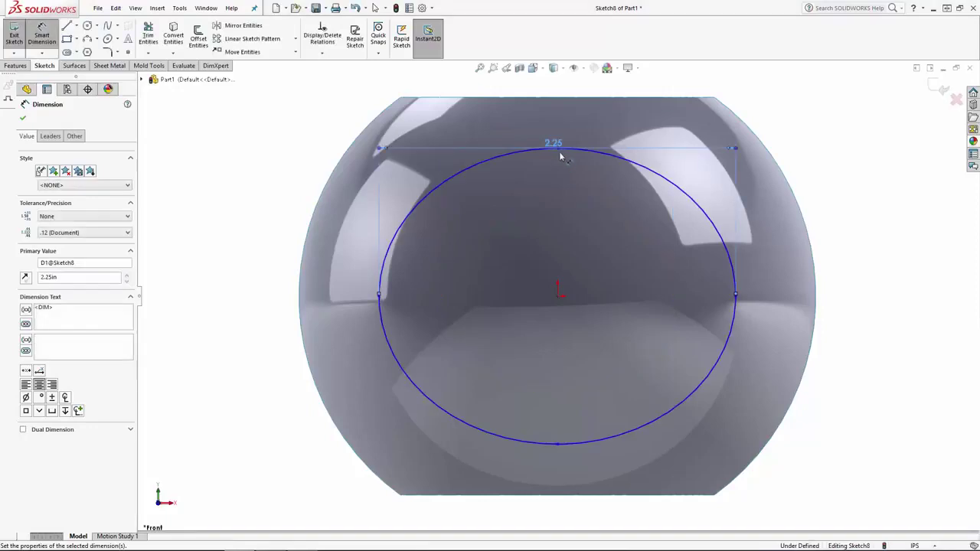
key(Escape)
drag(558, 144, 556, 115)
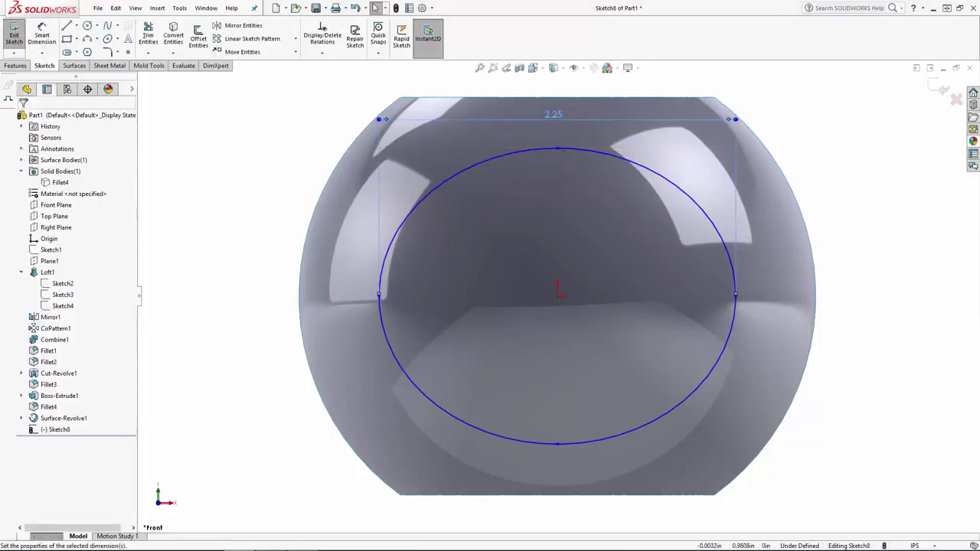
Step: Dimension the ellipse's overall height between its top and bottom points at 1.625 in
click(42, 35)
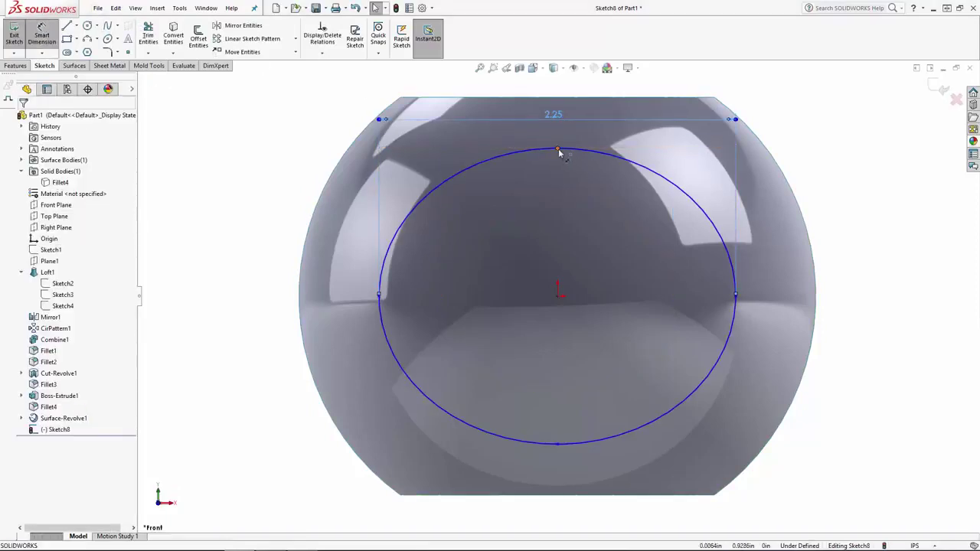
click(558, 150)
click(557, 444)
click(859, 303)
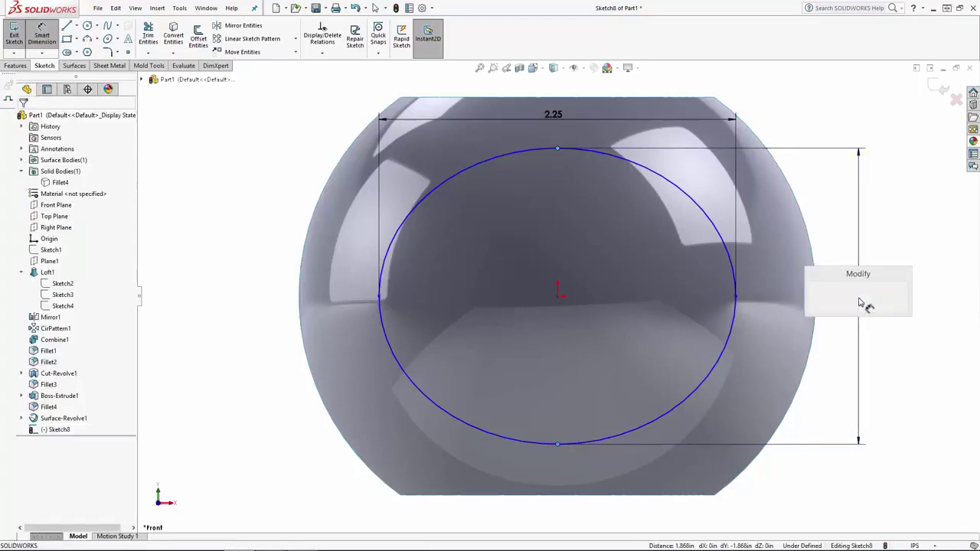
key(Return)
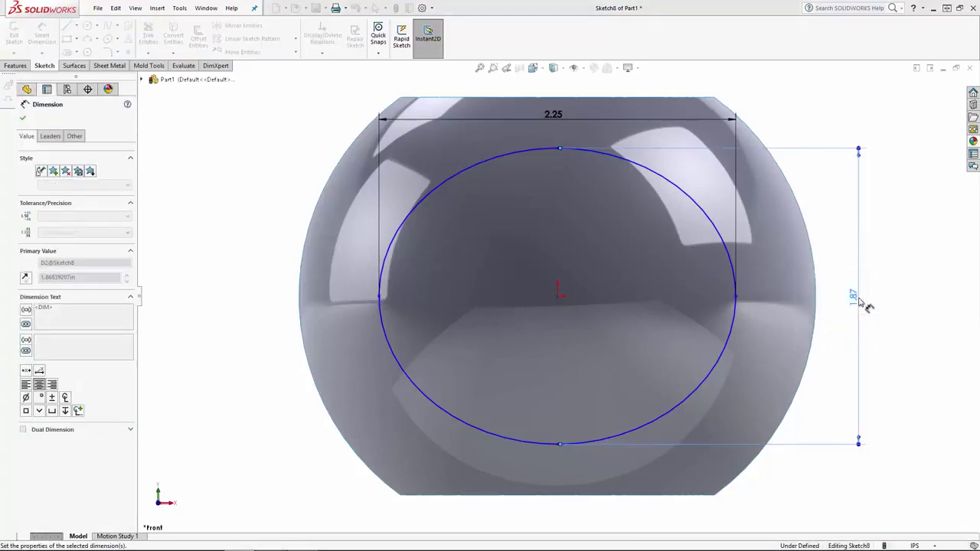
key(Escape)
key(Escape)
Step: Add a Vertical relation between the ellipse's bottom point and the origin
click(553, 298)
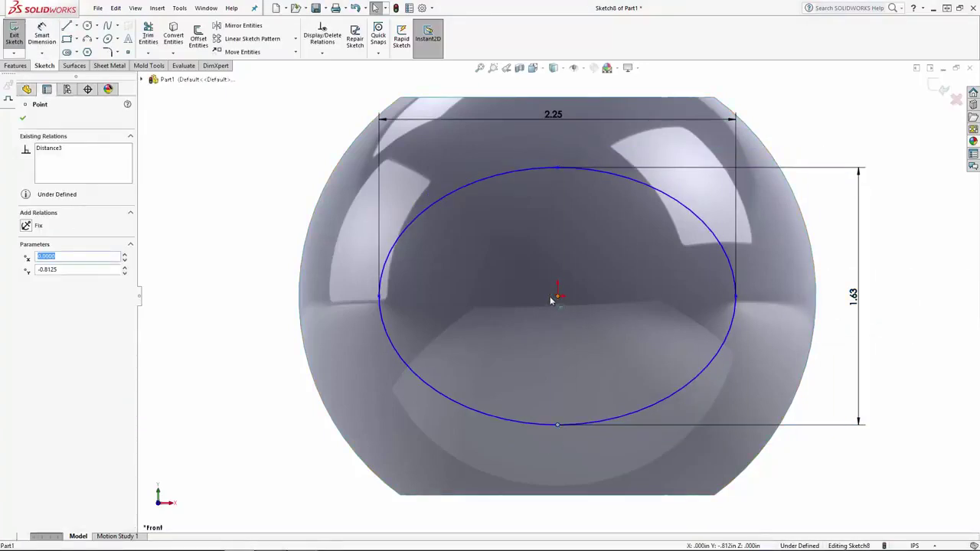
ctrl+click(555, 297)
click(27, 295)
key(Escape)
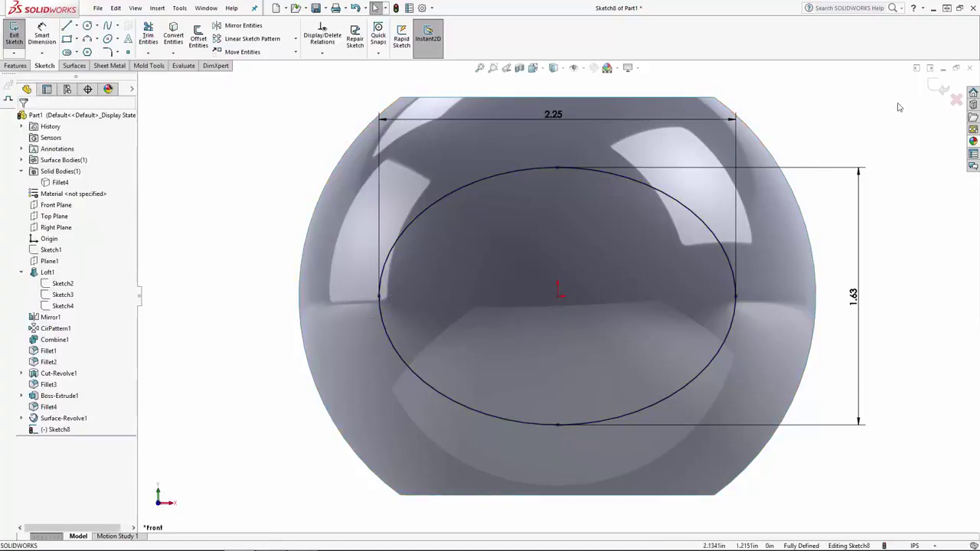
Step: Close the ellipse sketch and show the hidden solid body again
click(938, 87)
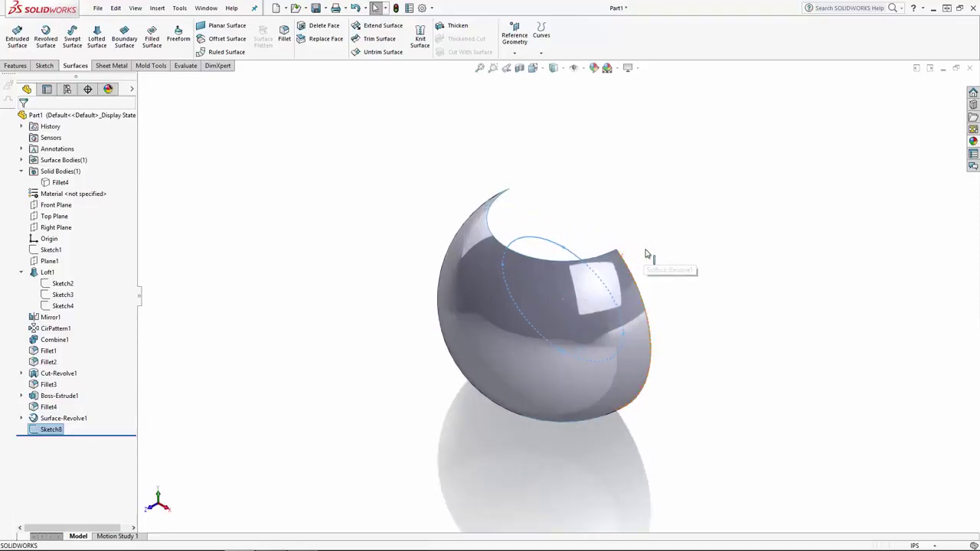
click(60, 183)
click(287, 197)
Step: Extrude the ellipse sketch as a boss starting from the revolved surface, with direction reversed into the bottle and a 0.5 in blind depth
click(50, 430)
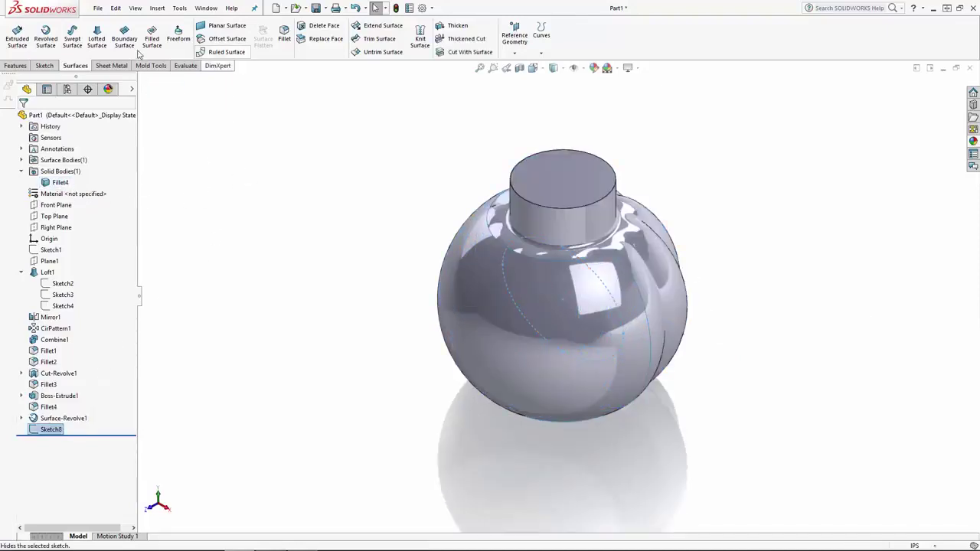
click(16, 65)
click(17, 38)
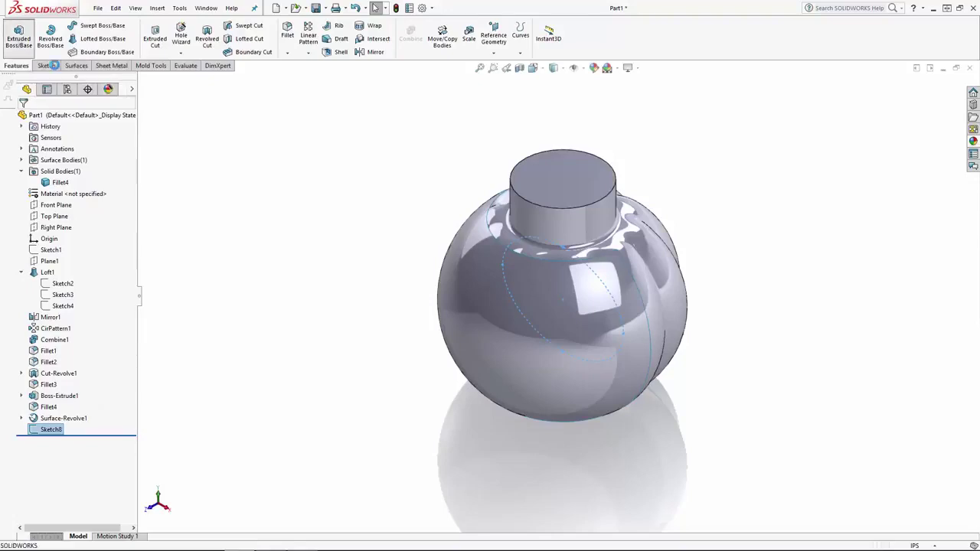
click(69, 149)
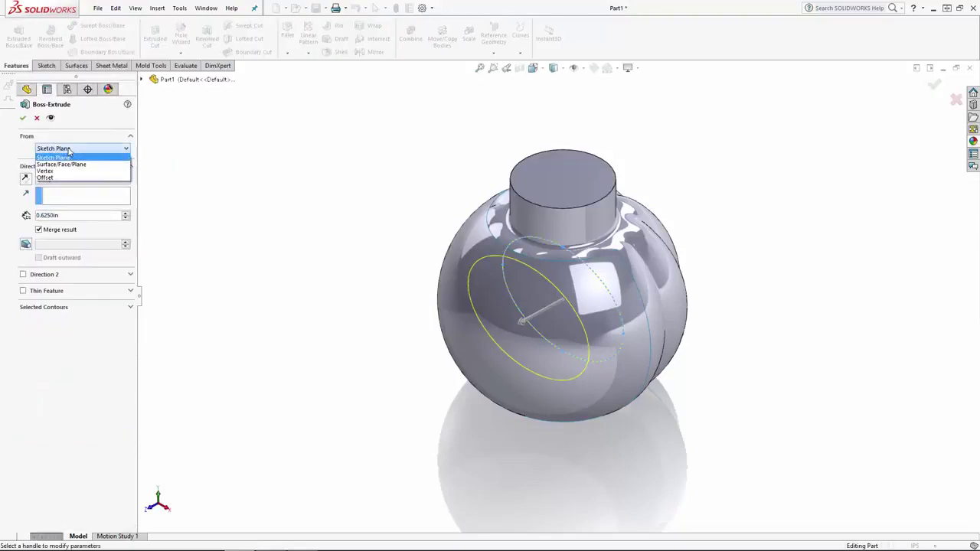
click(81, 164)
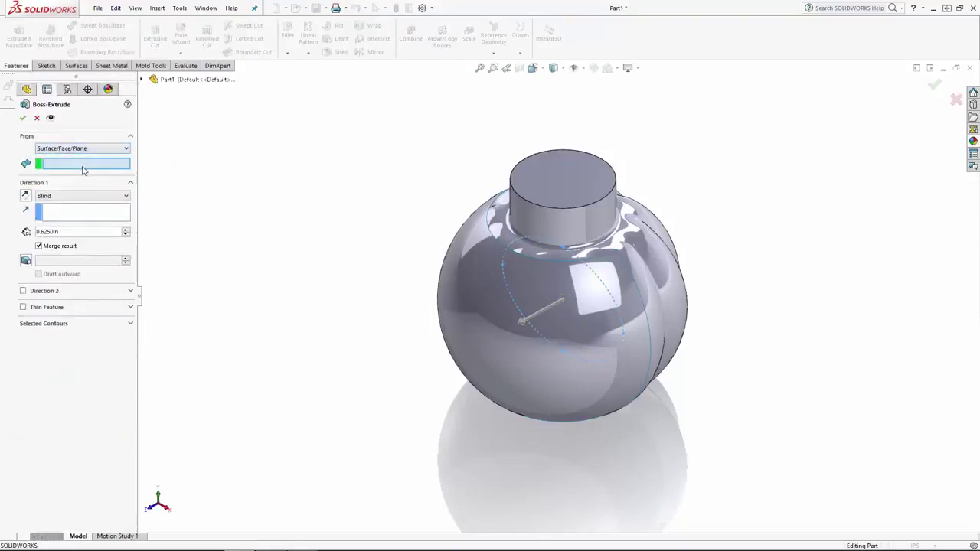
click(465, 350)
click(25, 196)
double_click(71, 235)
text(0.5)
key(Return)
key(Return)
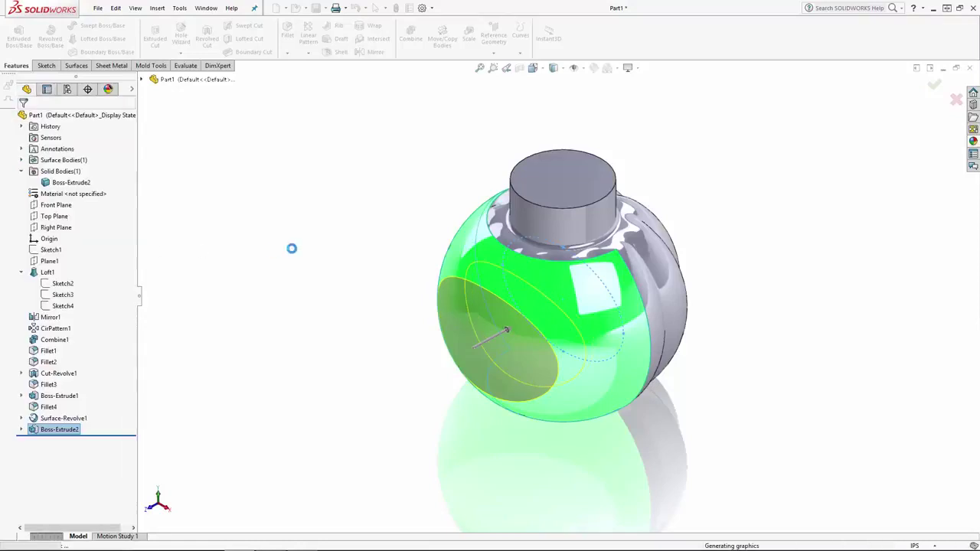
Step: Hide the revolved surface body around the bottle
click(604, 397)
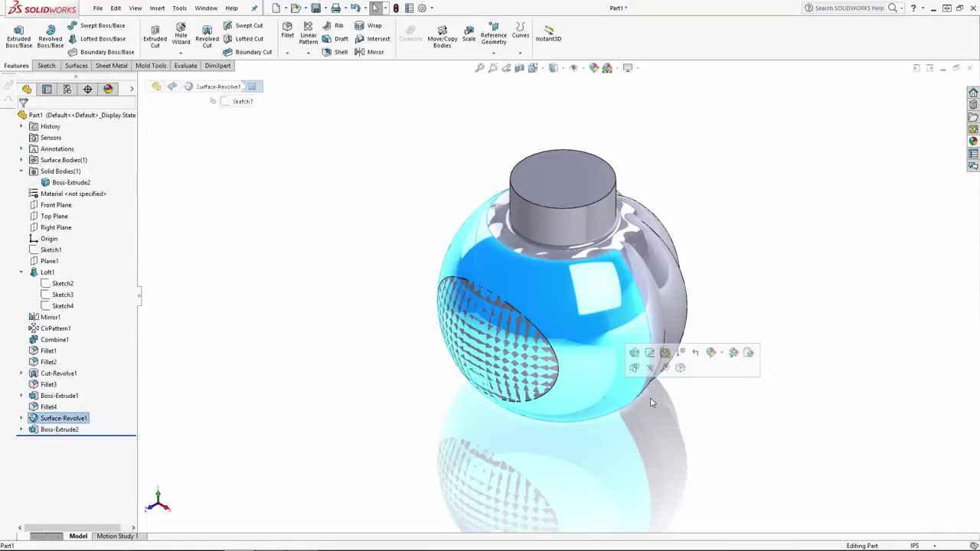
key(Tab)
middle_drag(748, 411, 750, 380)
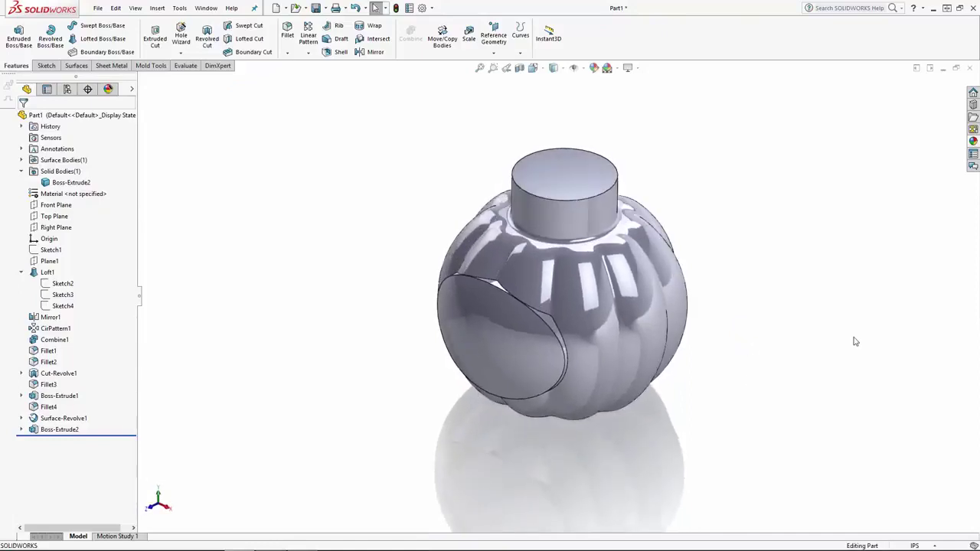
Step: Fillet the edge where the elliptical label boss meets the fluted bottle body with a 0.125 in radius
click(288, 35)
text(0.125)
key(Return)
click(566, 351)
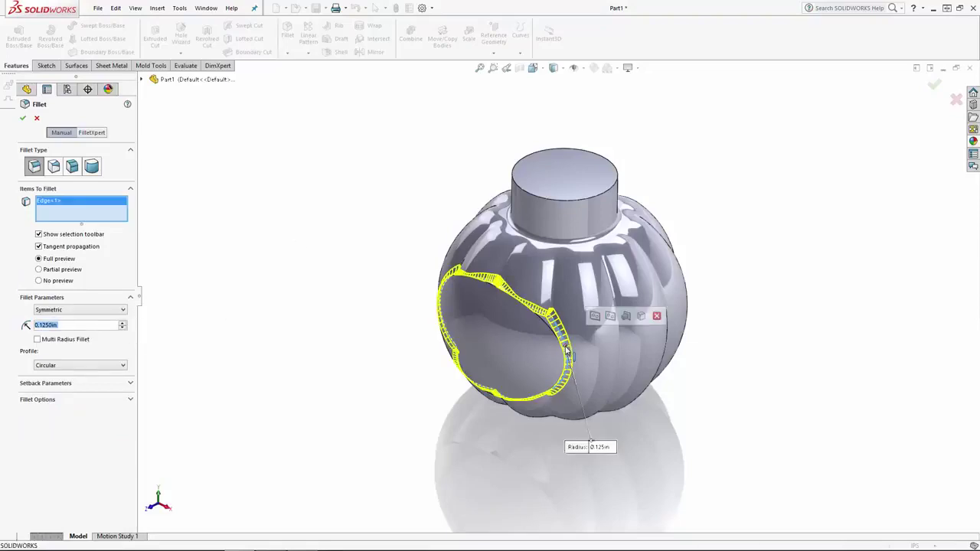
key(Return)
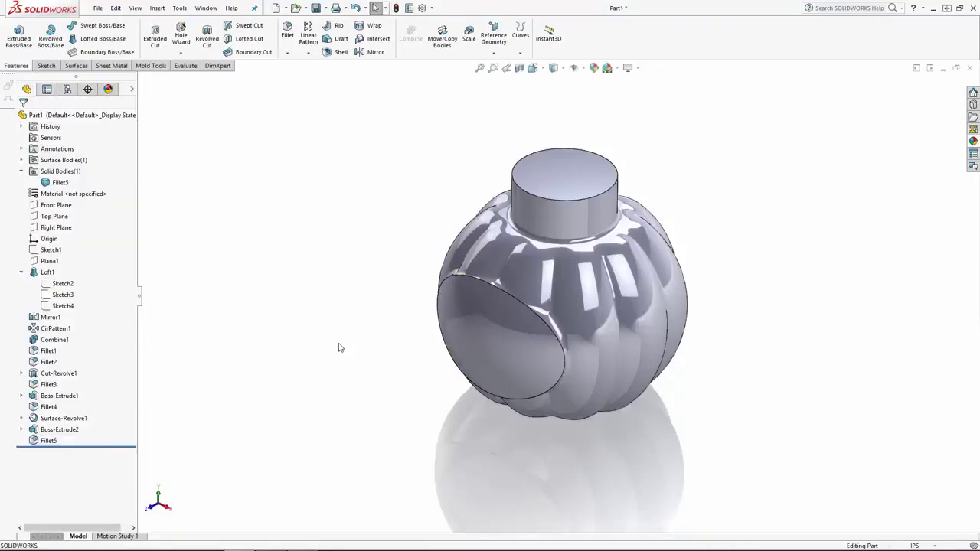
Step: Fillet the edges of the elliptical label boss's front face with a 0.2 in radius
key(Return)
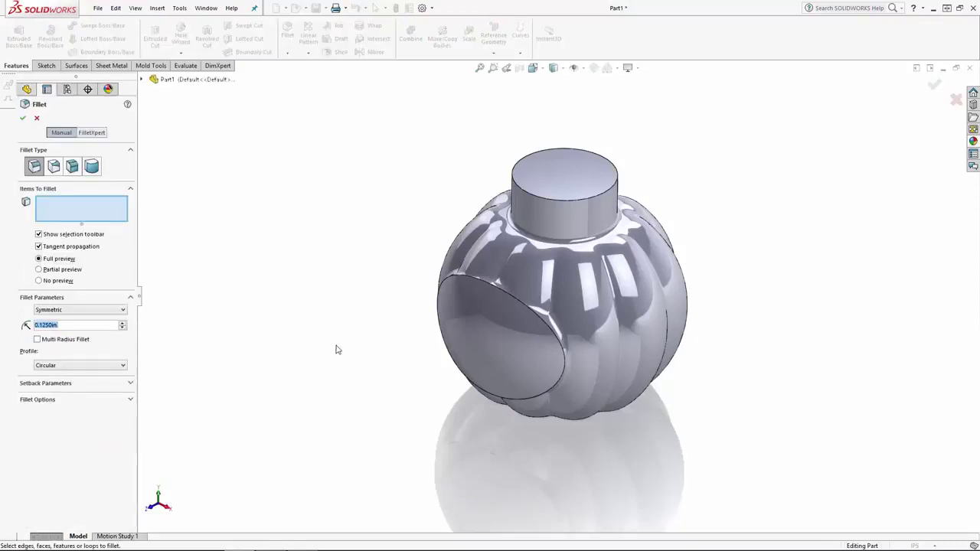
click(538, 343)
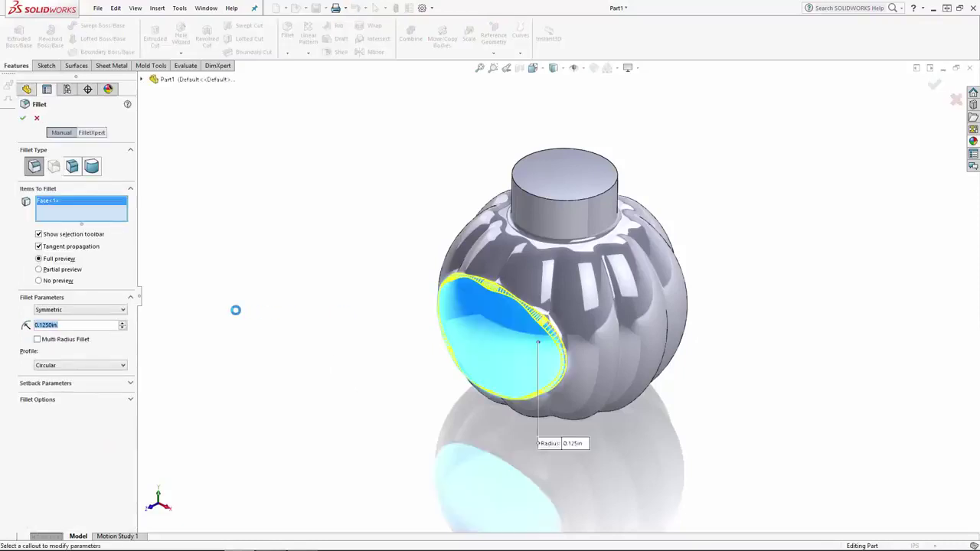
text(0.2)
key(Return)
click(23, 118)
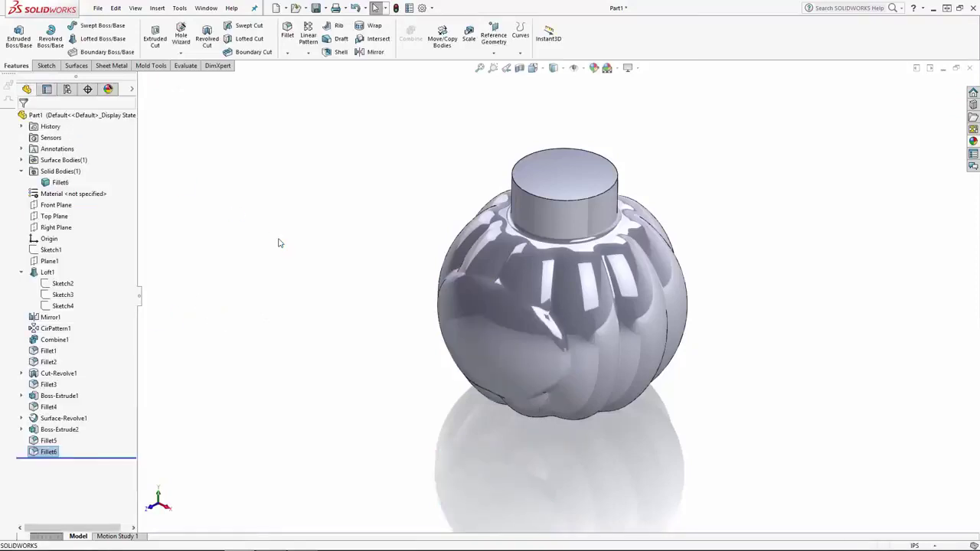
Step: Shell the bottle to a 0.0625 in wall thickness, removing the neck's top face
click(337, 54)
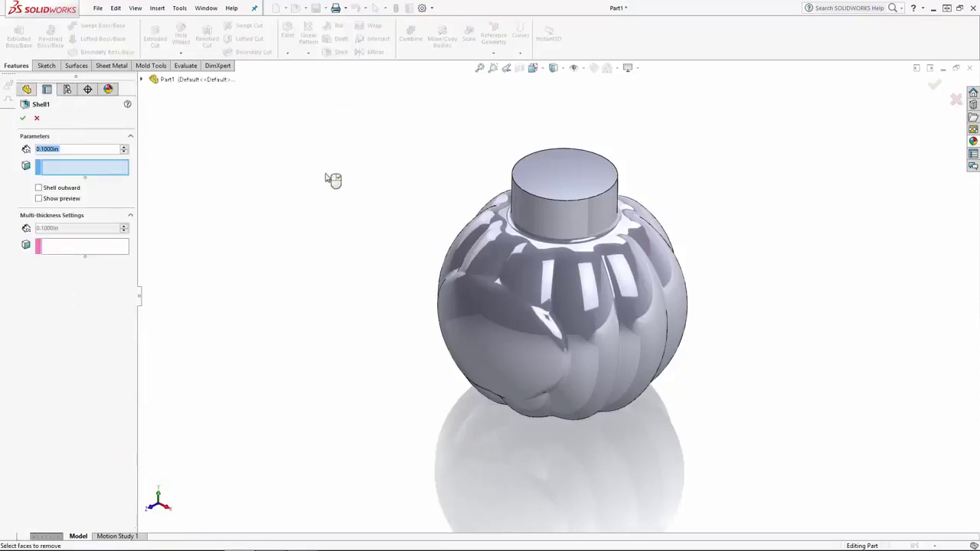
text(0.0625)
key(Return)
click(553, 166)
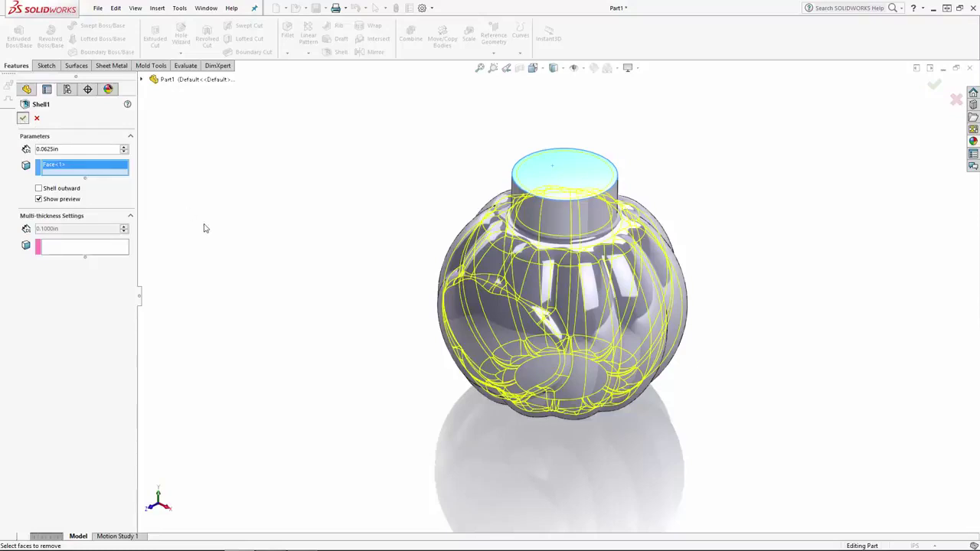
key(Return)
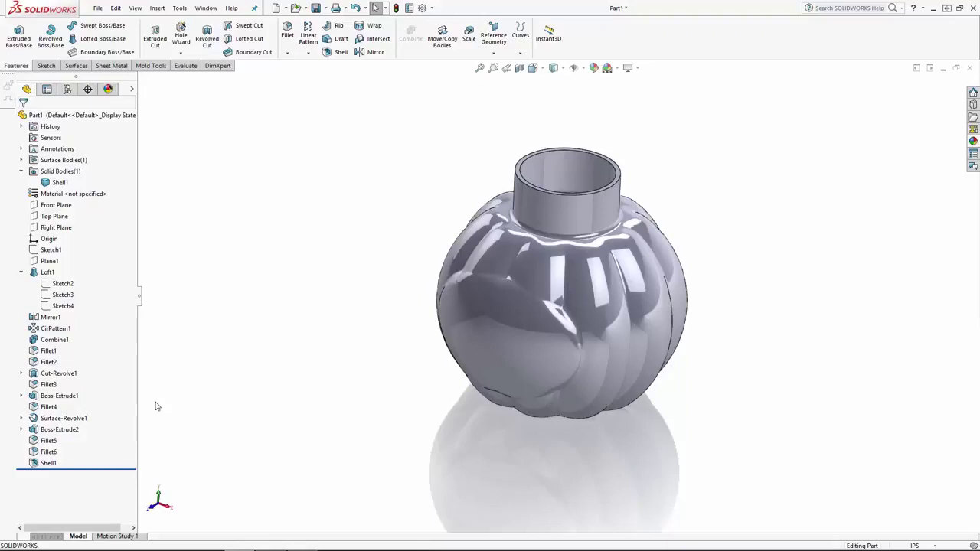
Step: Start a sketch on the Front Plane and convert the label boss's ellipse from Sketch8 into it
click(20, 430)
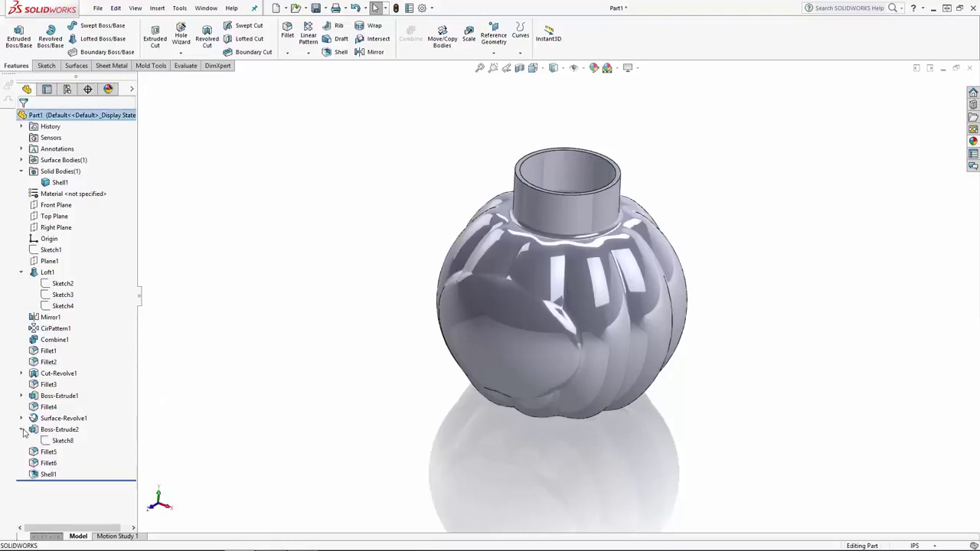
click(60, 441)
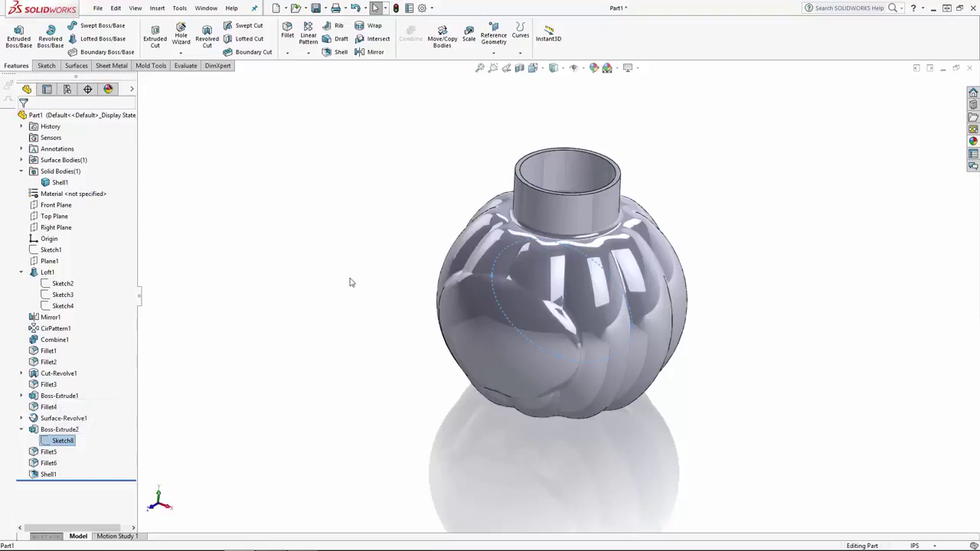
click(55, 207)
click(65, 195)
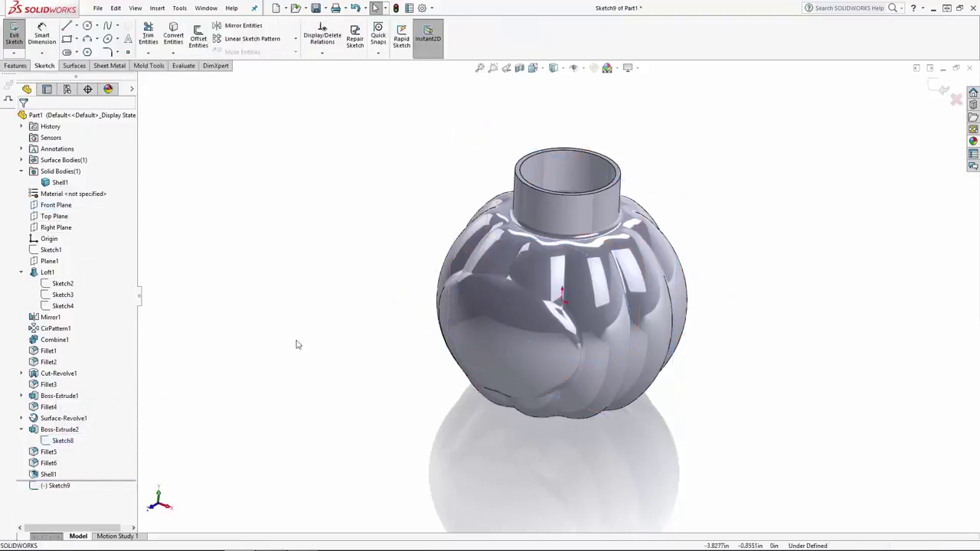
click(69, 440)
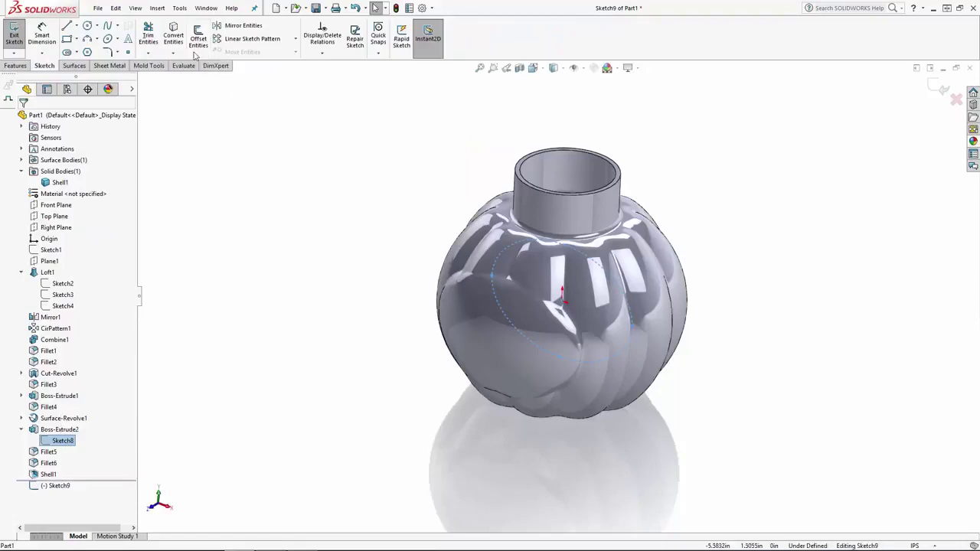
click(173, 36)
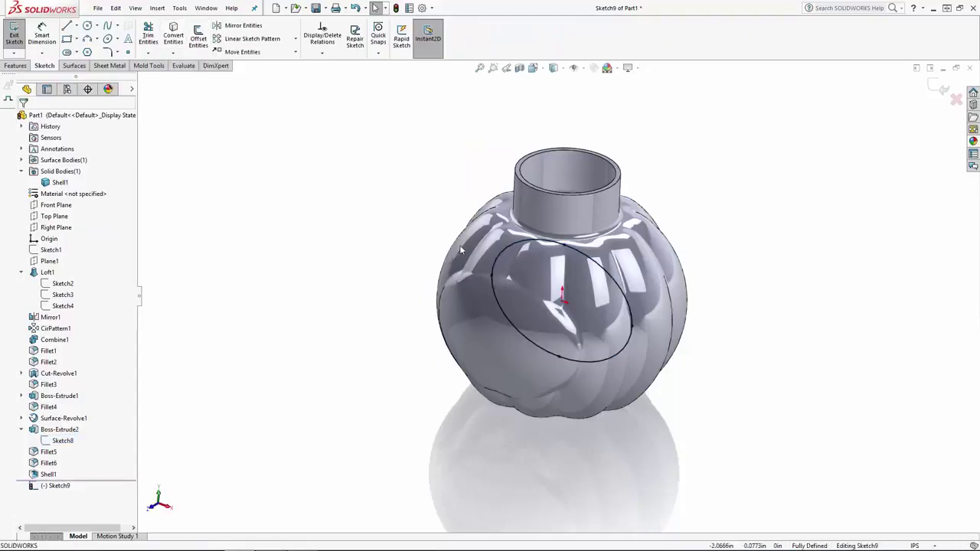
Step: Change the converted ellipse to construction geometry
click(497, 262)
click(544, 223)
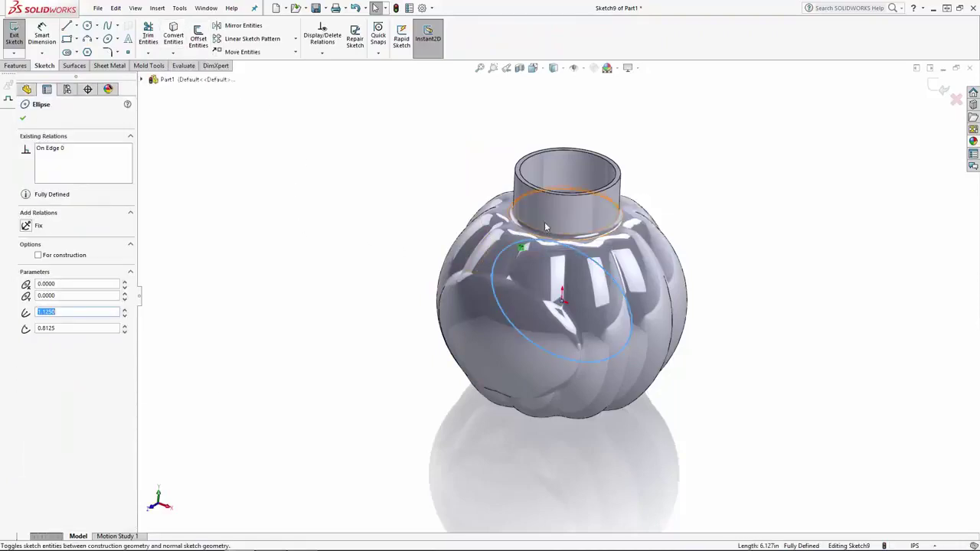
click(399, 178)
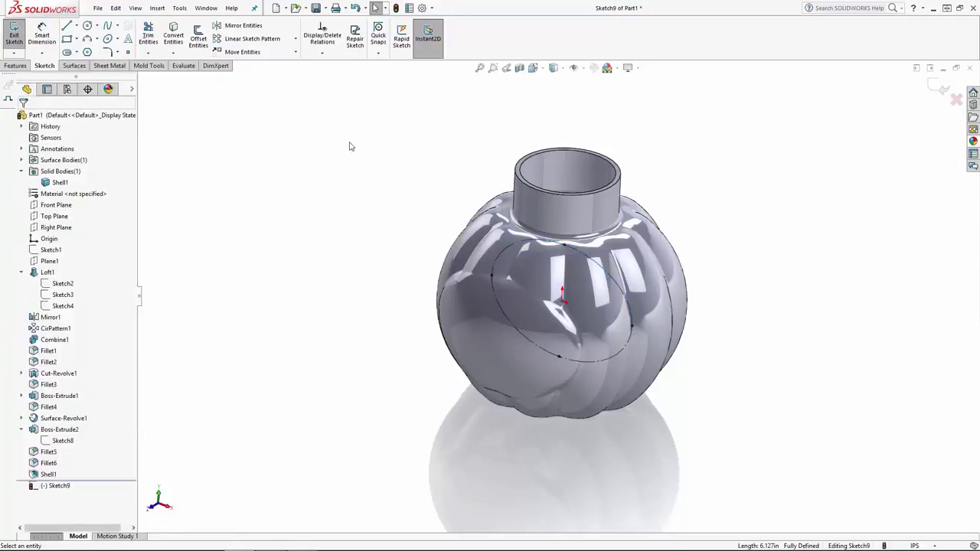
Step: Offset the construction ellipse inward by 0.125 in and close the sketch
click(208, 41)
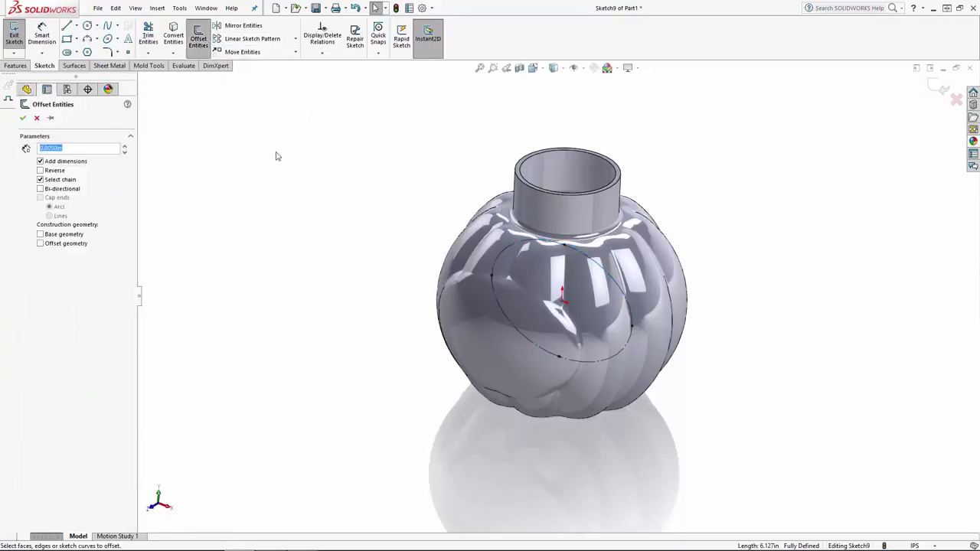
click(511, 249)
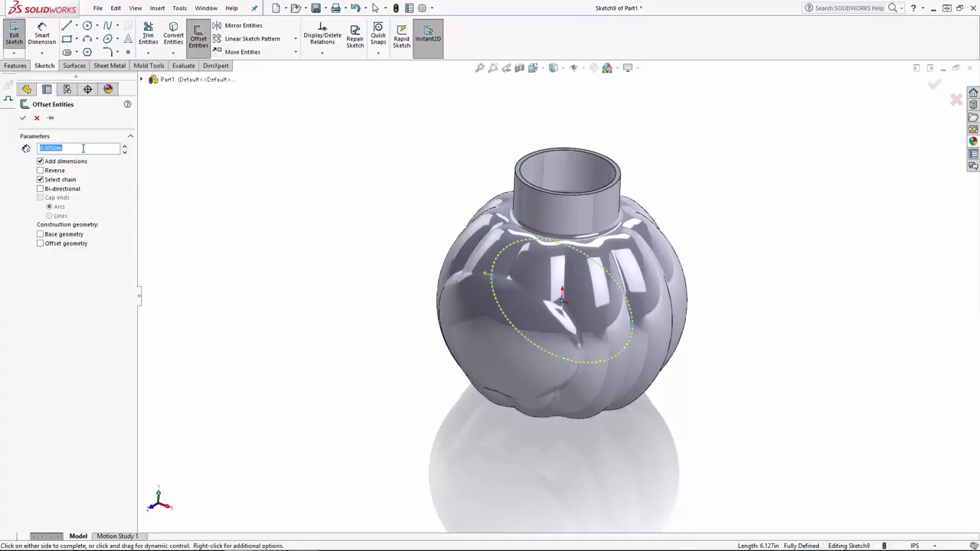
text(0.125)
key(Return)
click(23, 118)
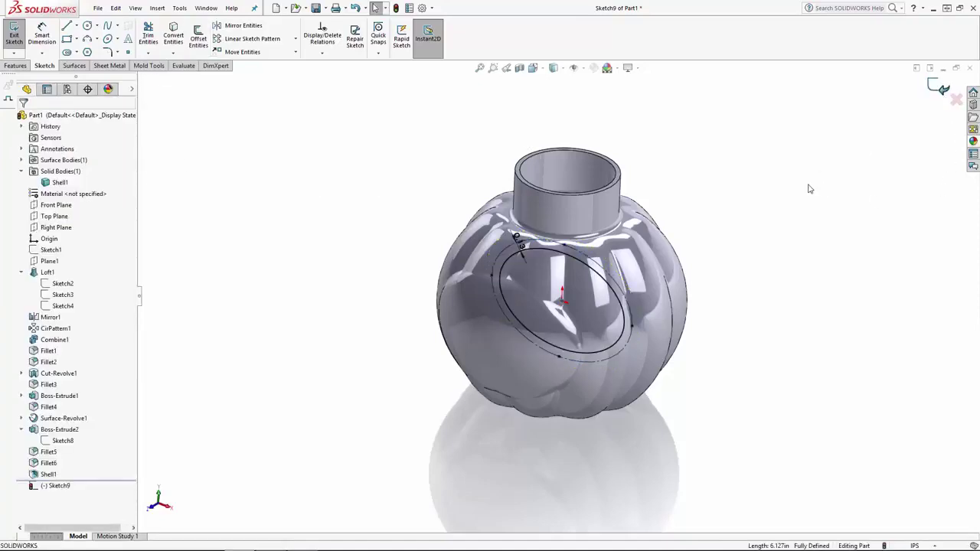
key(ctrl+b)
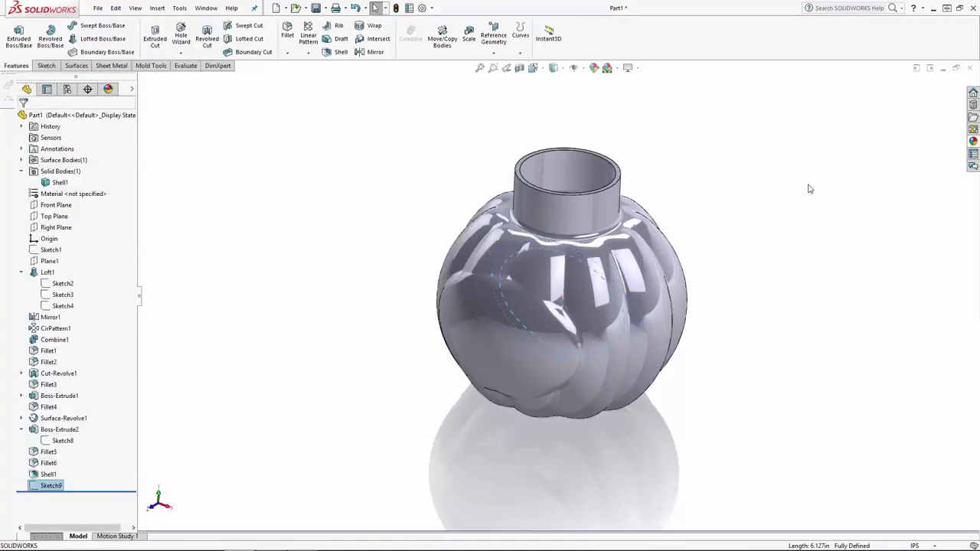
Step: Cut-extrude the offset ellipse from the label's front face to a blind depth of 1/32 in
click(154, 38)
click(122, 149)
click(76, 165)
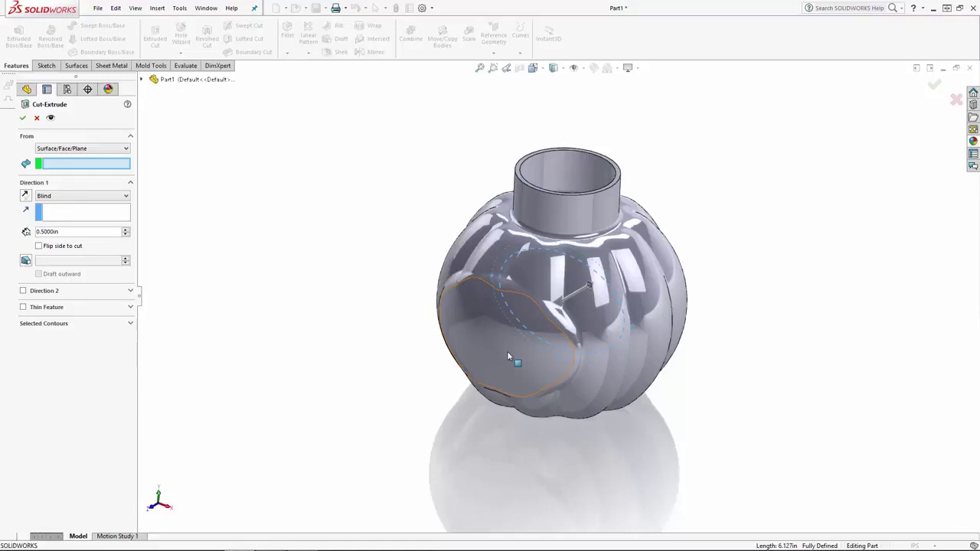
click(508, 354)
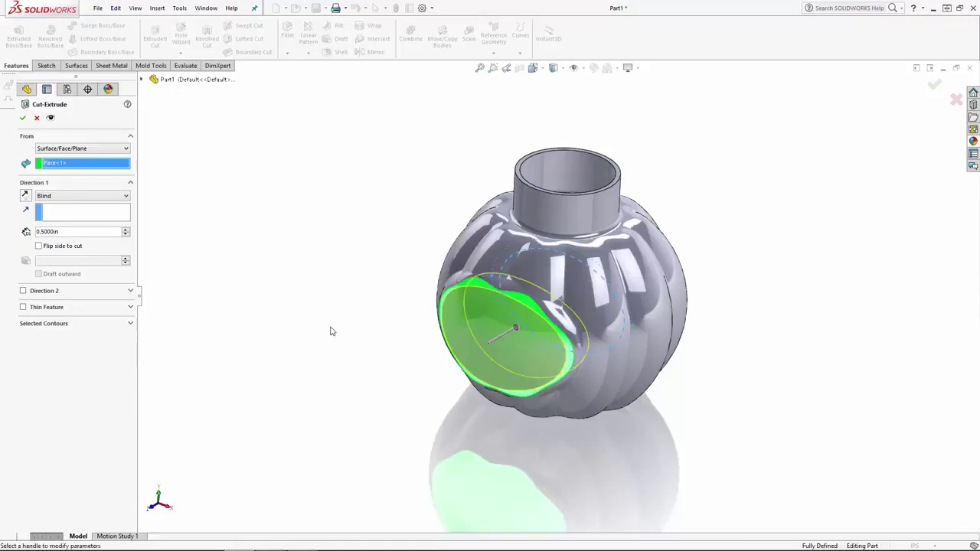
double_click(76, 232)
text(1/32)
key(Return)
key(Return)
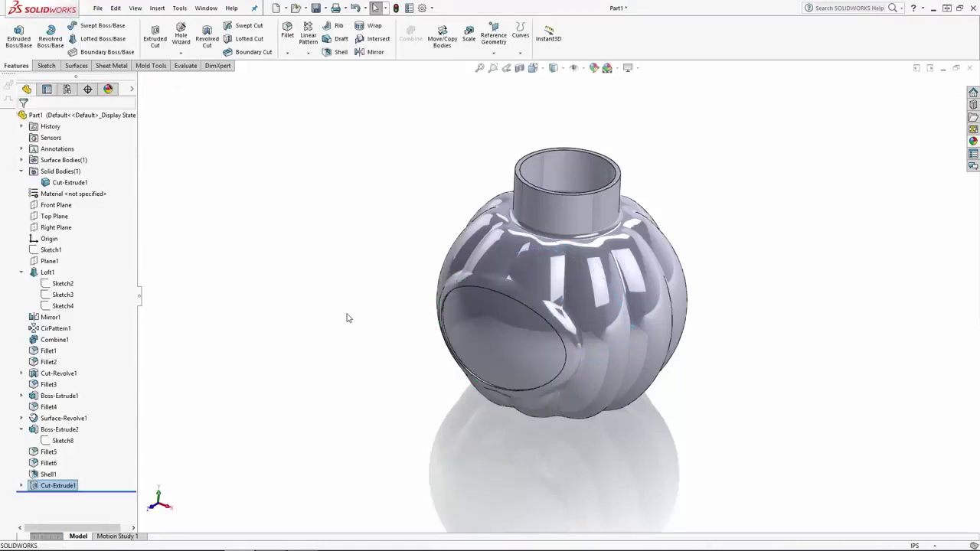
Step: Fillet the outer edge of the elliptical label recess with a 1/32 in radius
click(287, 32)
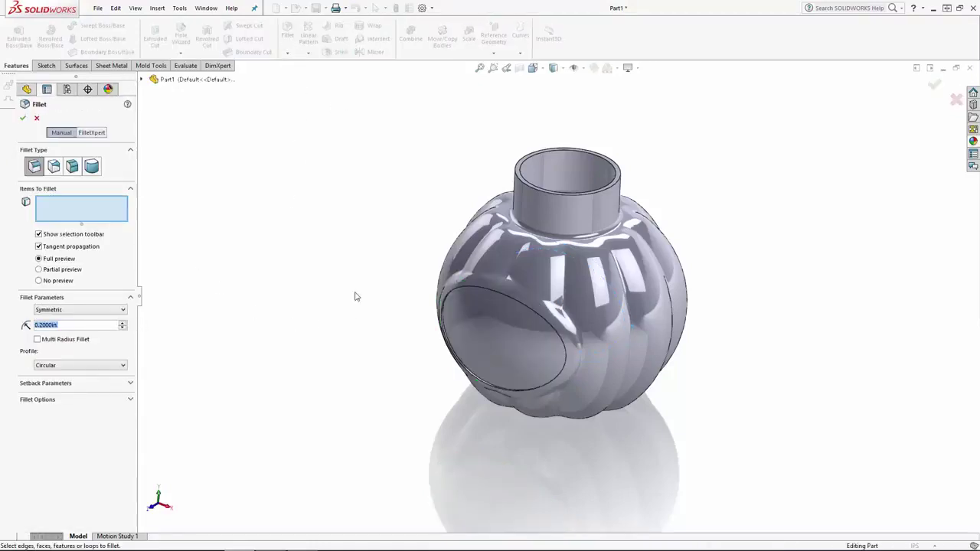
text(0.03125)
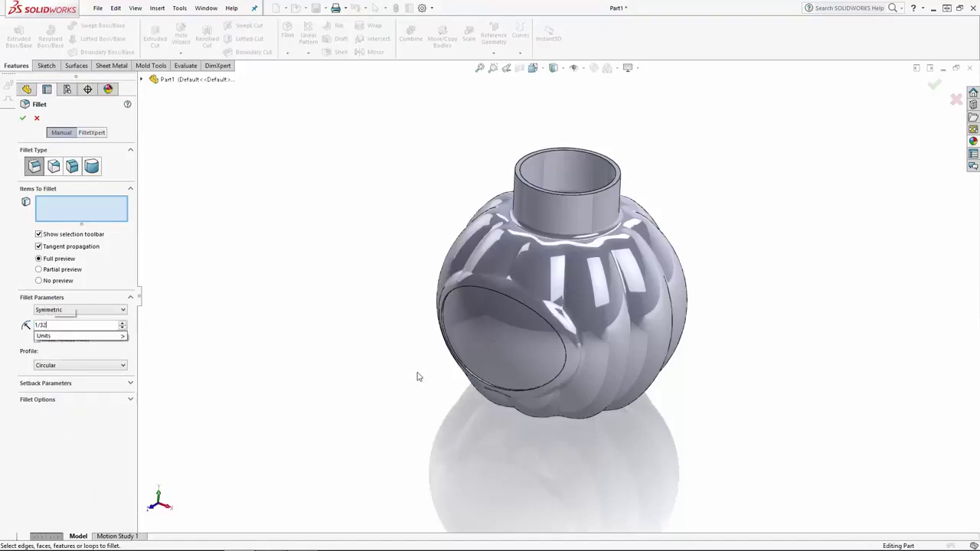
key(Return)
scroll(470, 289, down, 5)
scroll(444, 272, down, 2)
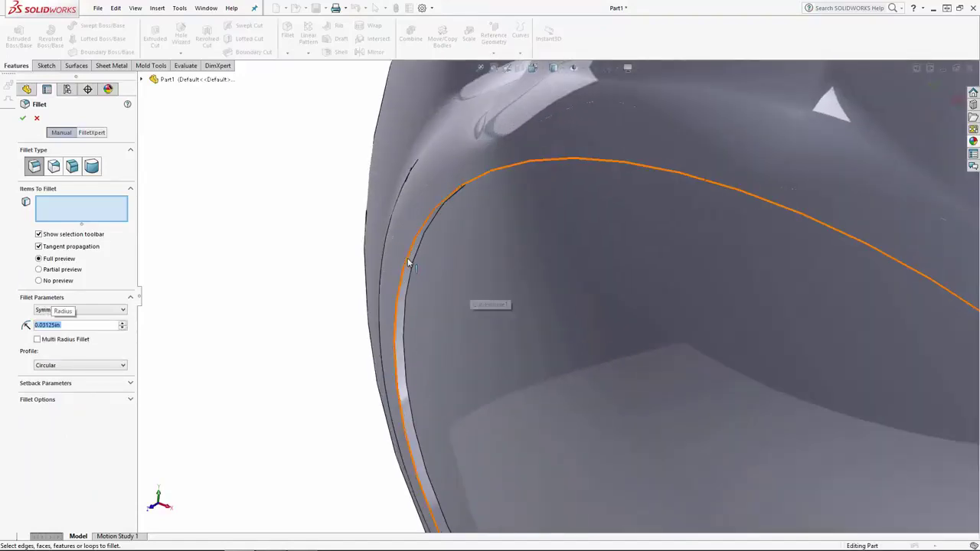
click(408, 264)
key(Return)
key(f)
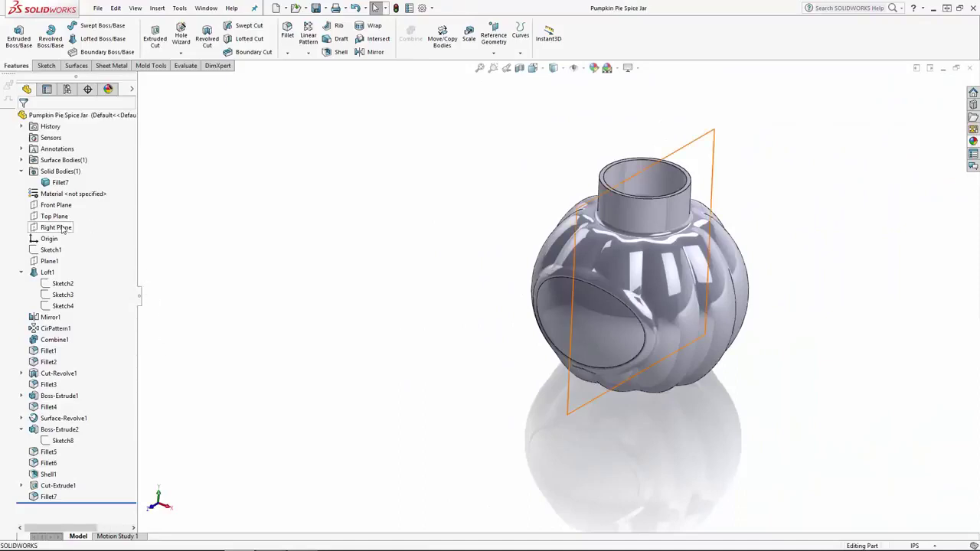
Step: Start a sketch on the Right Plane and draw a small rectangle about 0.09 in wide against the neck's outer edge
click(57, 227)
click(70, 210)
click(533, 67)
click(589, 123)
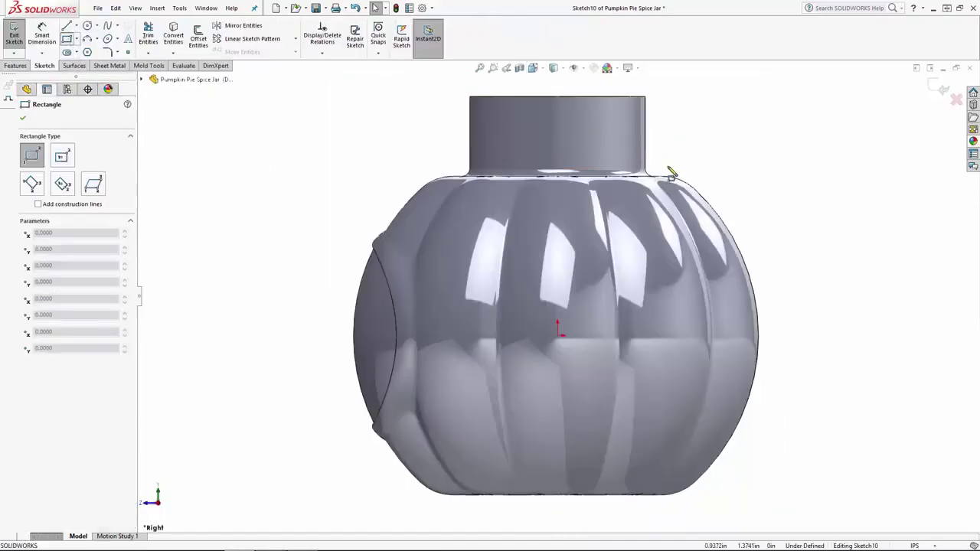
scroll(687, 139, down, 7)
drag(511, 182, 562, 230)
Step: Add an Equal relation between the rectangle's bottom line and its outer vertical line
click(558, 230)
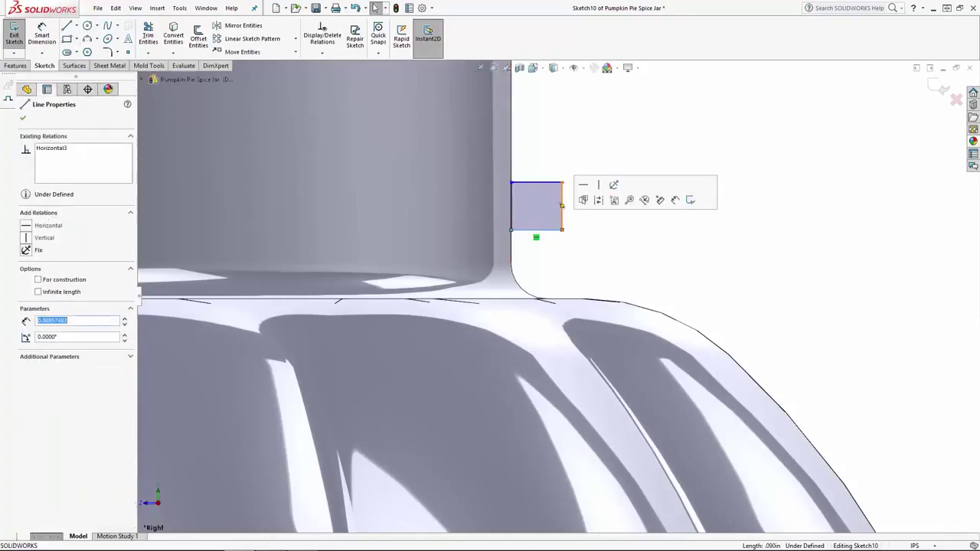
ctrl+click(563, 207)
click(28, 345)
key(Escape)
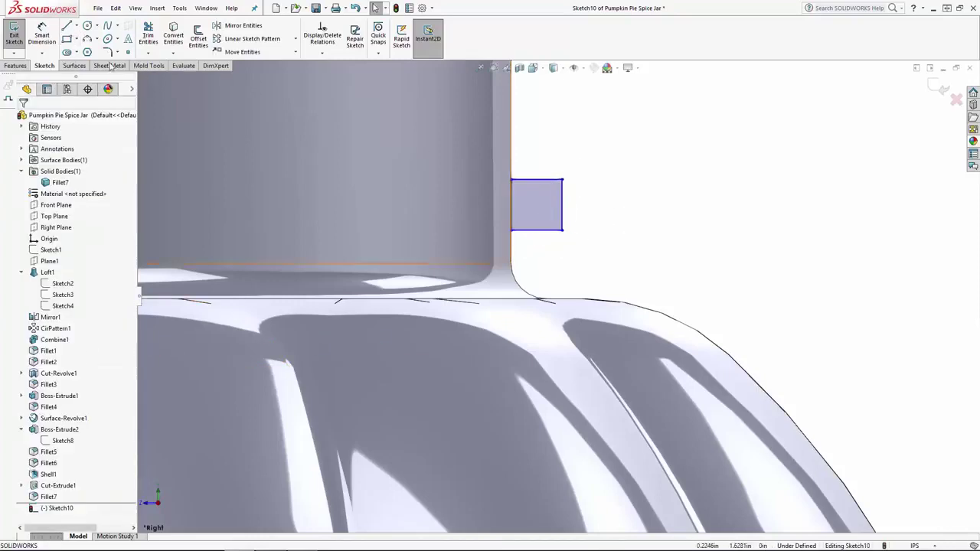
Step: Dimension the square's outer vertical side at 0.06 in
click(41, 34)
click(563, 200)
click(605, 207)
key(Return)
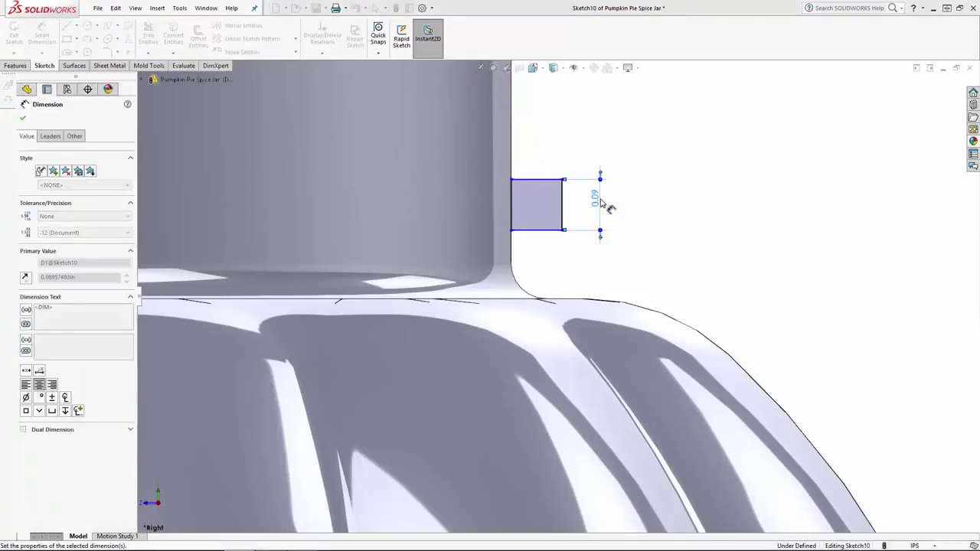
Step: Dimension the vertical distance from the bottle's shoulder edge to the square's bottom line at 0.12 in
click(564, 302)
click(530, 229)
click(621, 266)
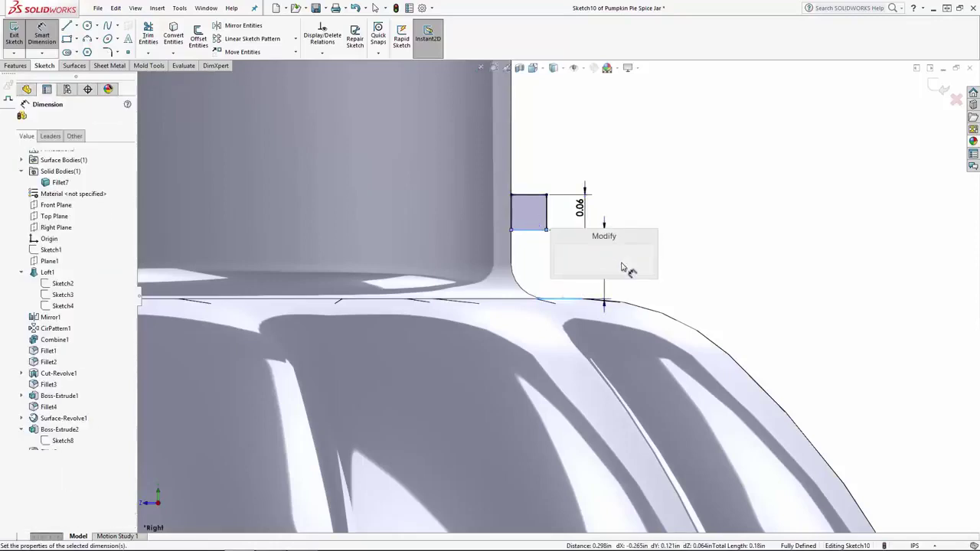
key(Return)
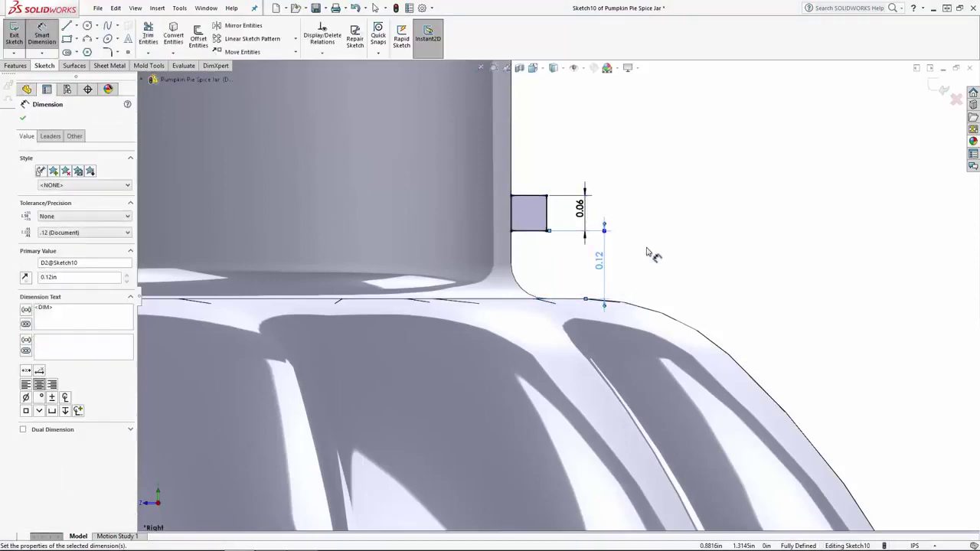
key(Escape)
Step: Draw a vertical centerline about 0.9 in long down the neck's axis from its top center and finish the sketch
key(z)
key(z)
key(z)
click(76, 25)
click(86, 34)
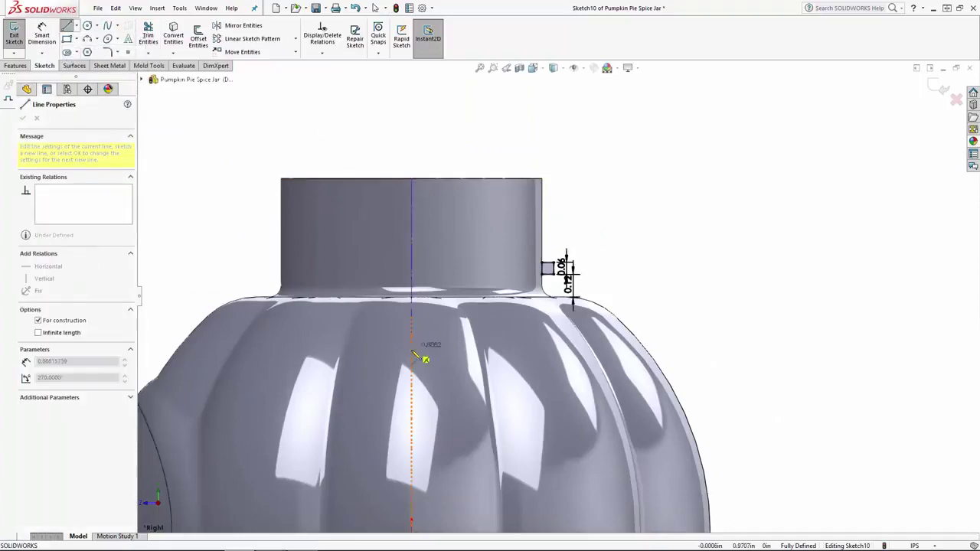
click(412, 350)
key(Escape)
key(Escape)
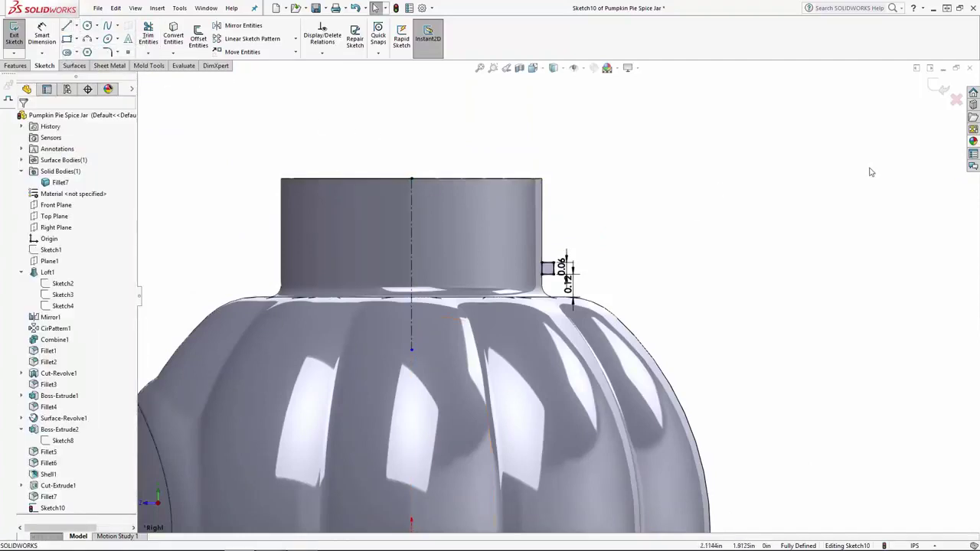
click(937, 87)
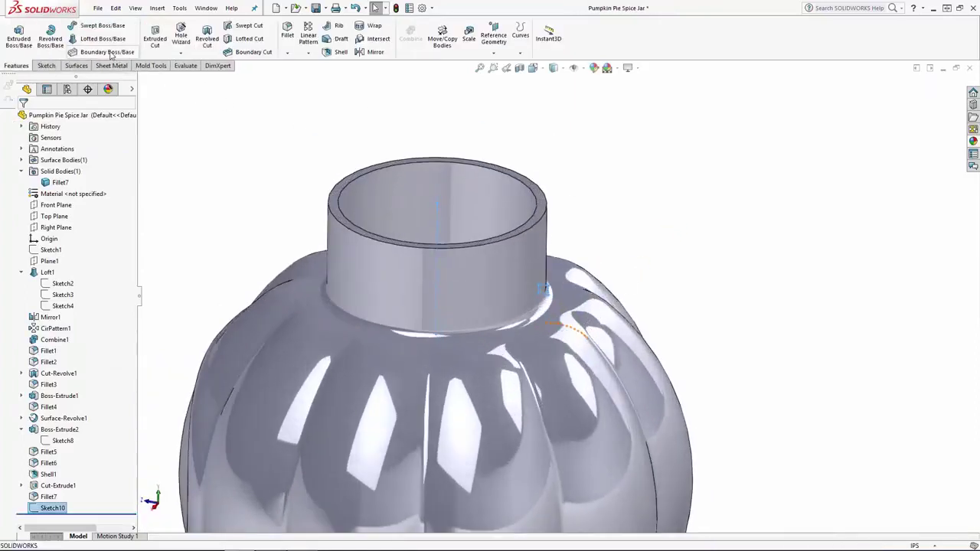
Step: Revolve the square profile fully around the centerline to form a ring on the neck
click(50, 37)
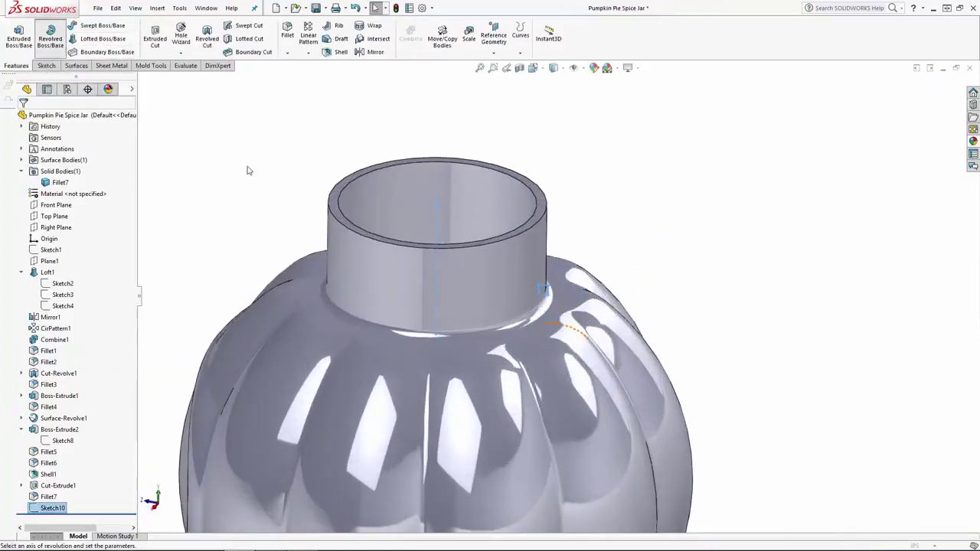
click(22, 118)
scroll(244, 198, up, 5)
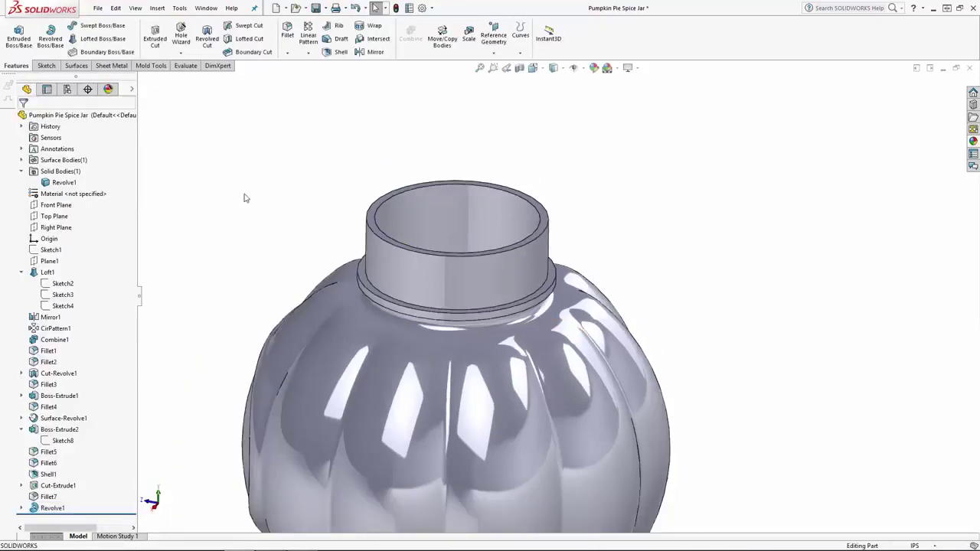
Step: Start a Thread feature located on the outer circular edge of the neck's rim
middle_drag(332, 401, 728, 394)
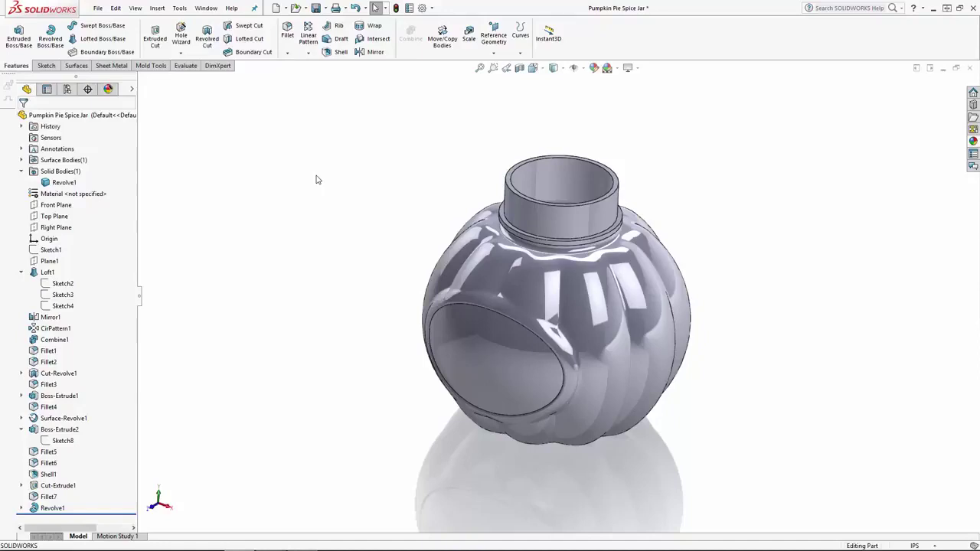
click(157, 8)
mouse_move(176, 51)
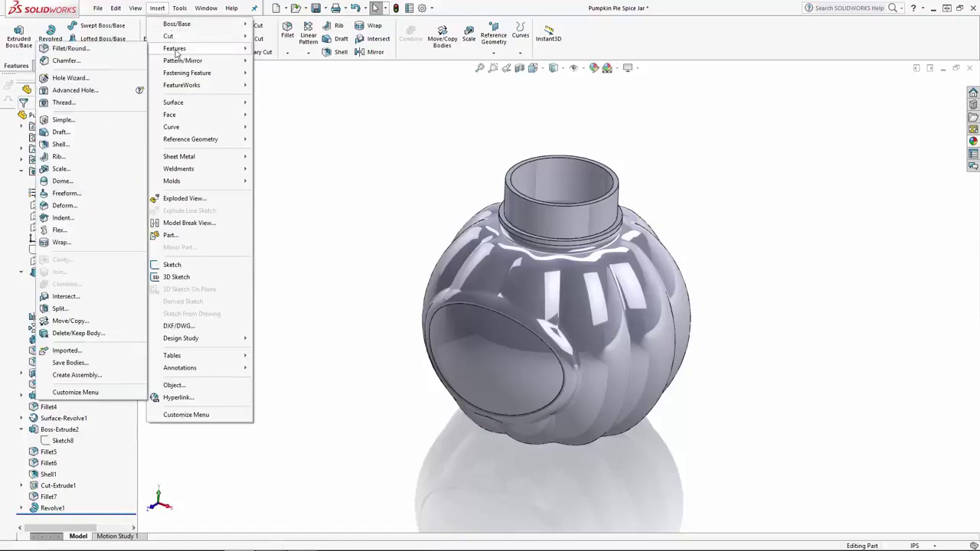
click(87, 104)
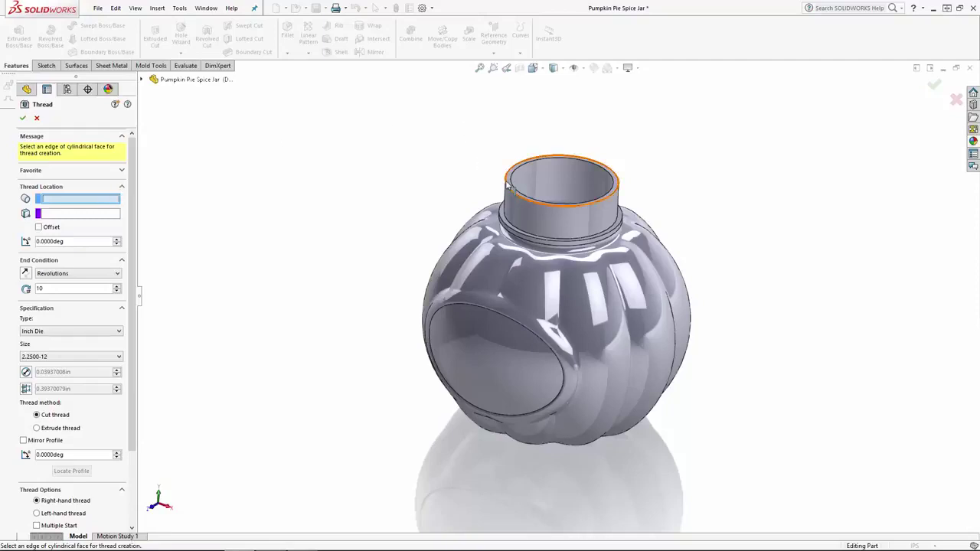
click(582, 159)
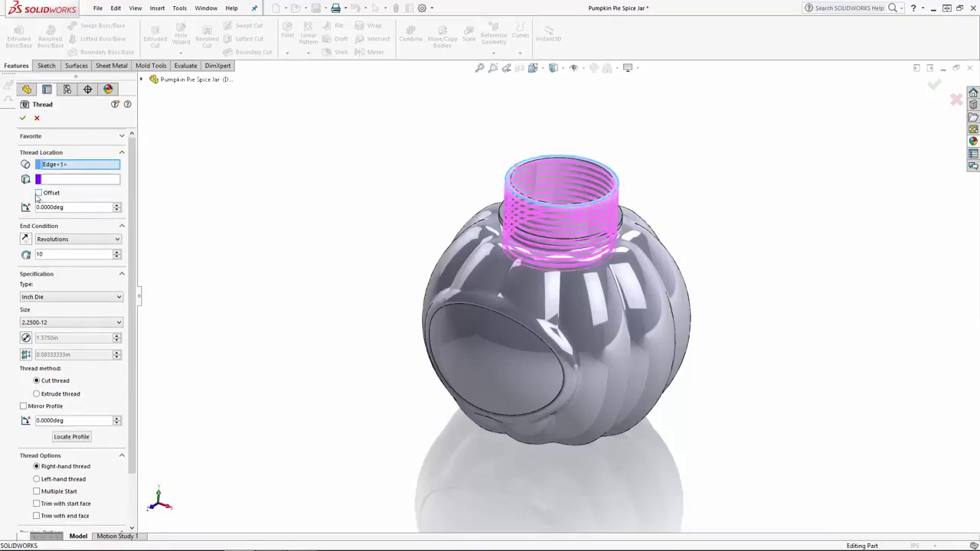
Step: Offset the thread's start by 0.0625 in from the rim edge
click(39, 193)
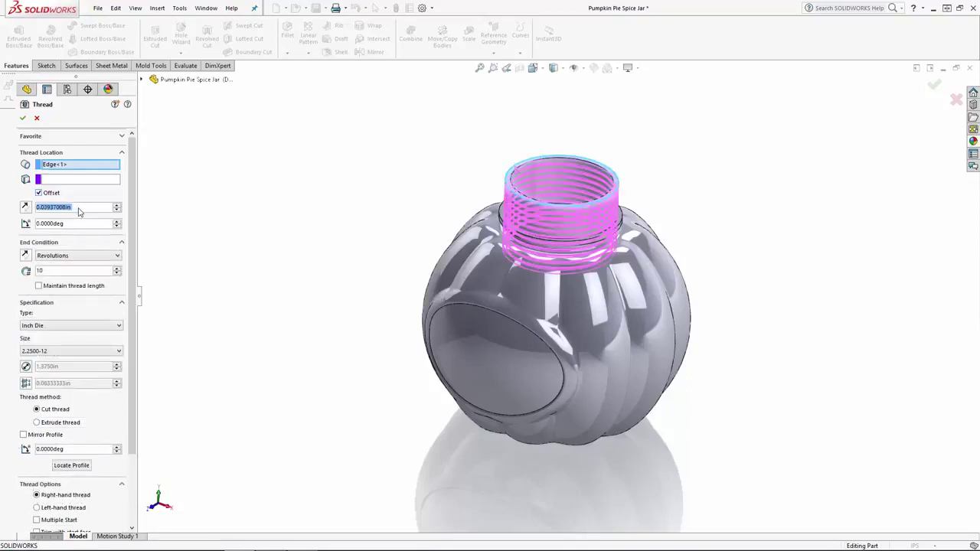
text(.625)
key(Return)
text(0.0625)
key(Return)
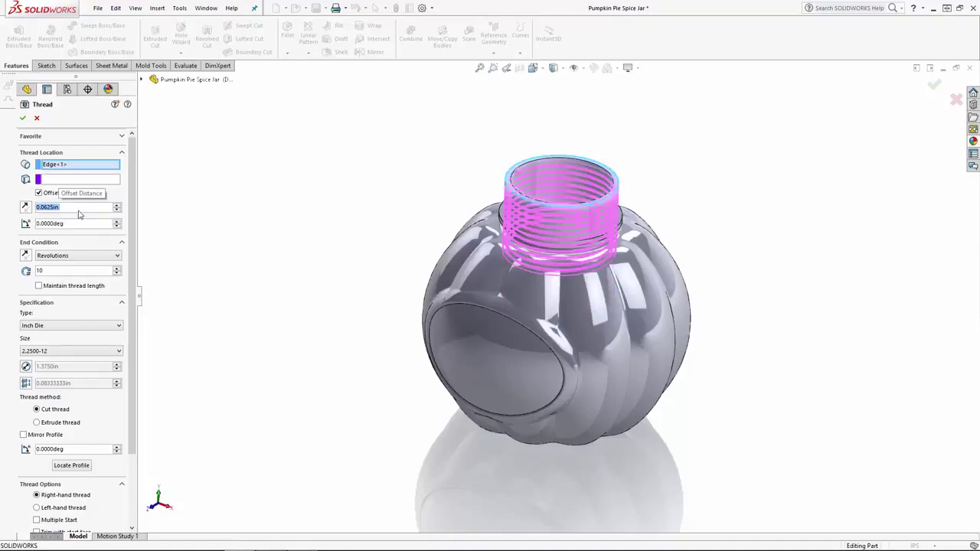
Step: Keep the thread's end condition at Revolutions and set it to 1.25 revolutions
click(57, 257)
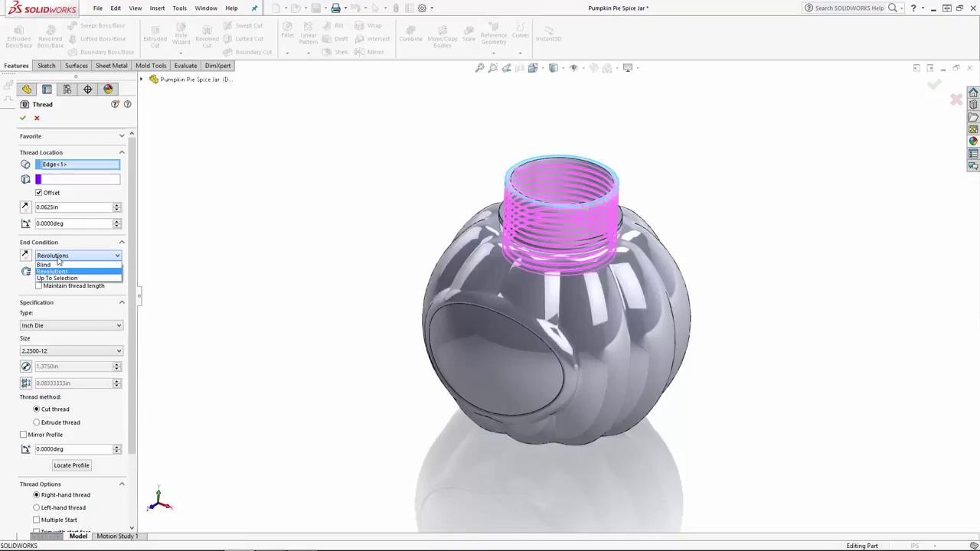
click(58, 261)
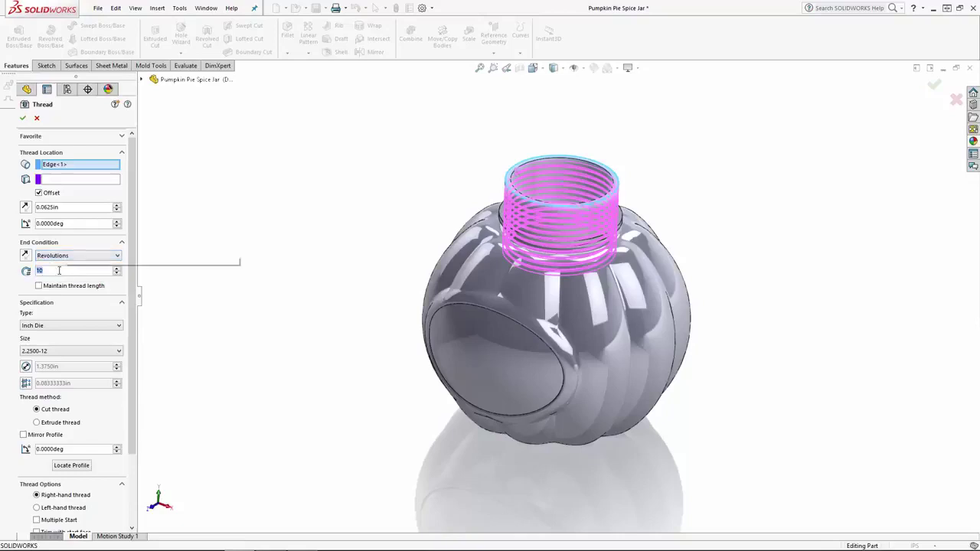
text(1.25)
key(Return)
middle_drag(317, 250, 335, 204)
scroll(442, 227, down, 5)
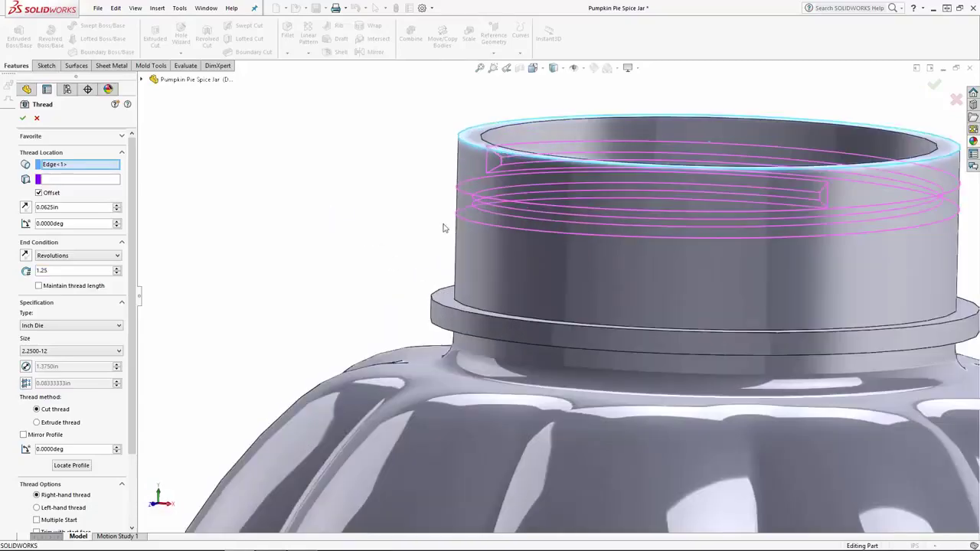
Step: Change the thread method to Extrude thread and mirror the profile horizontally so it projects outside the neck
scroll(61, 337, down, 3)
click(36, 335)
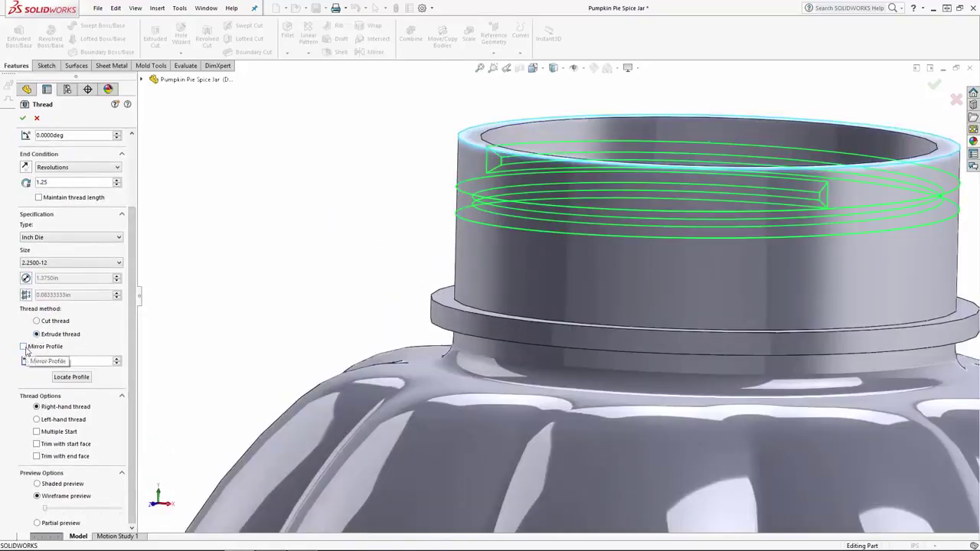
click(23, 346)
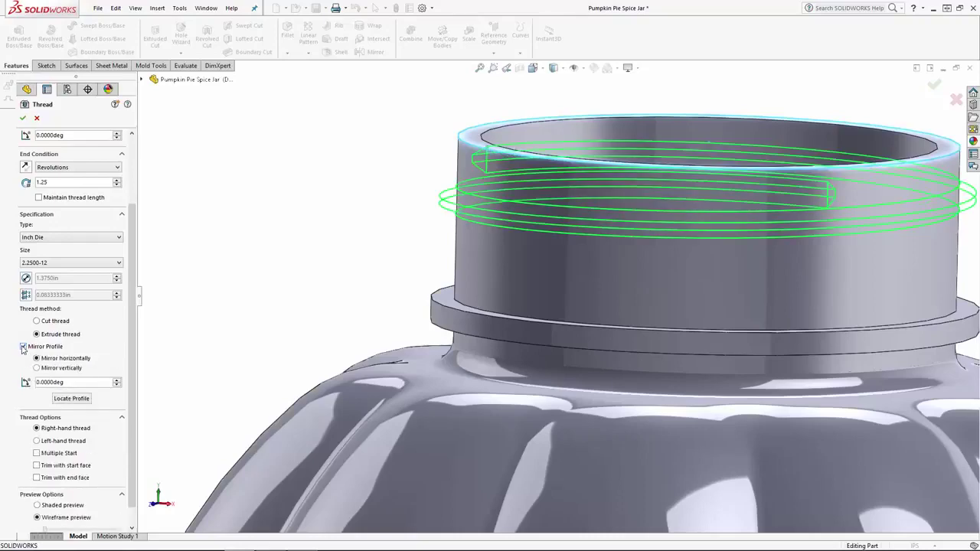
middle_drag(365, 291, 383, 265)
scroll(398, 273, up, 5)
scroll(506, 279, down, 4)
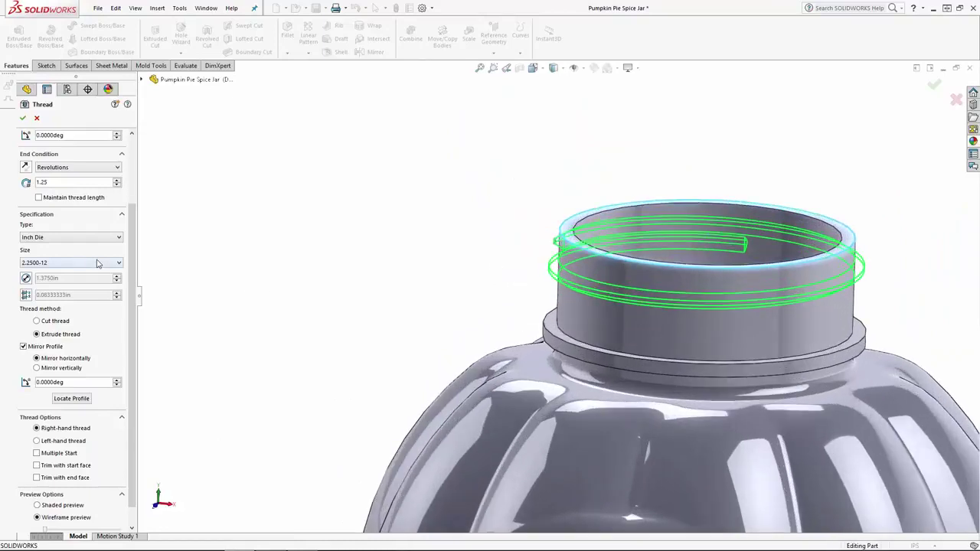
click(98, 263)
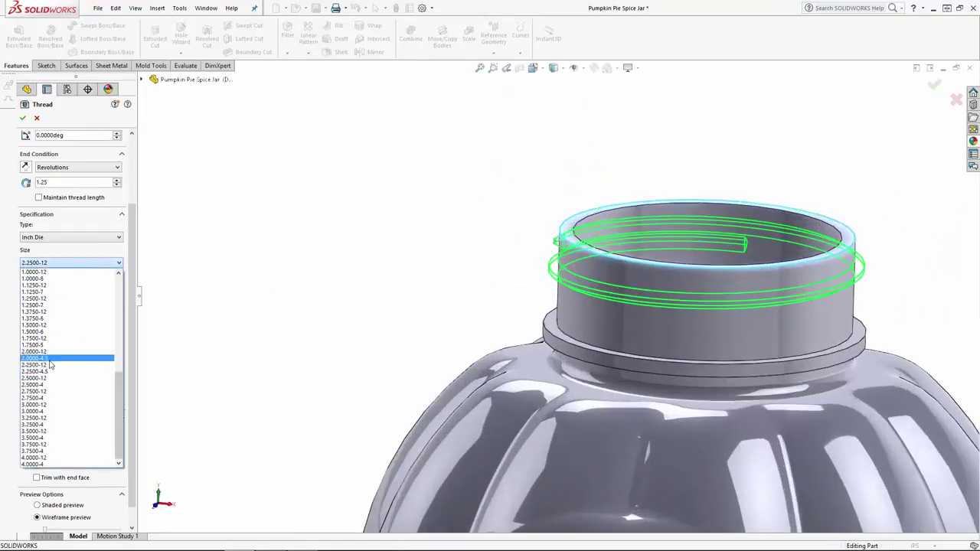
click(58, 239)
click(58, 238)
click(57, 238)
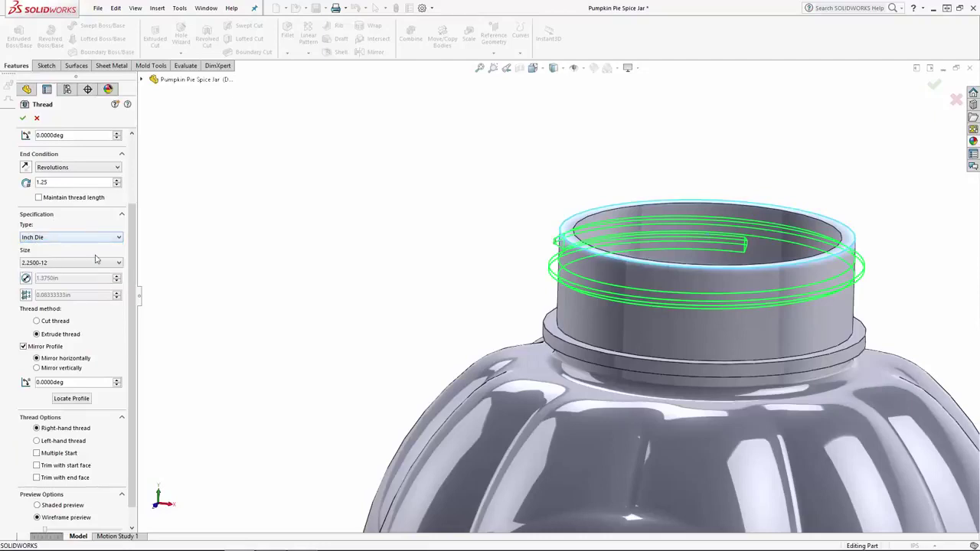
Step: Override the thread pitch with 0.175 in and create the thread
click(26, 295)
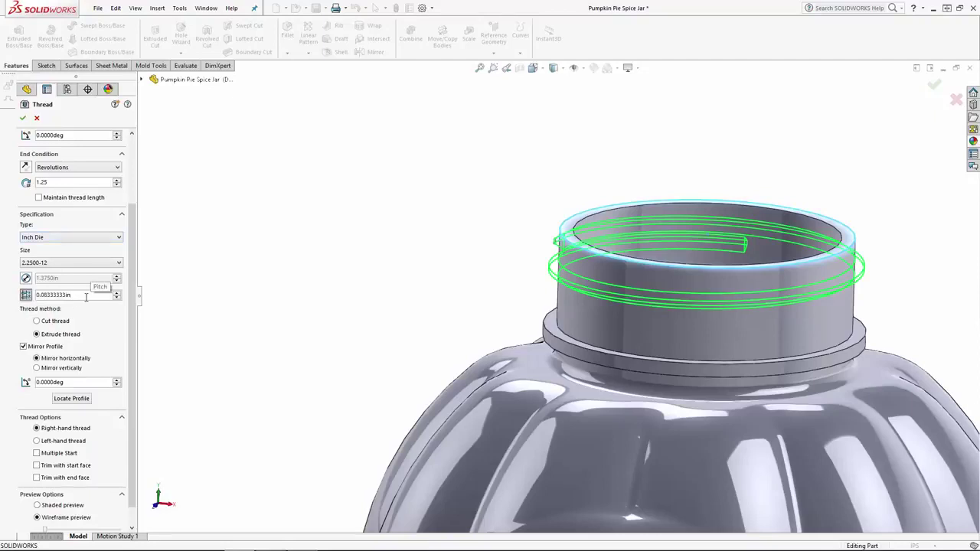
double_click(87, 296)
text(0.175)
key(Return)
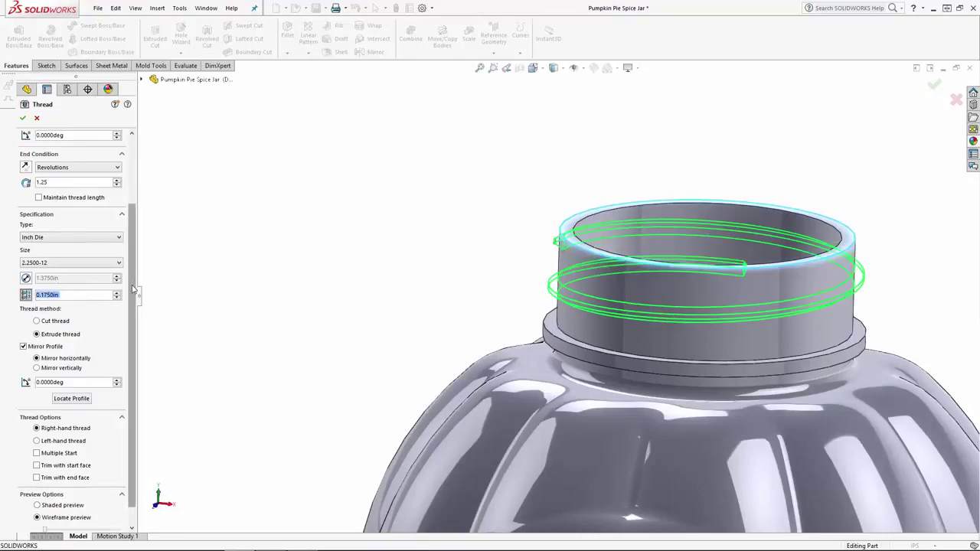
scroll(128, 326, up, 2)
click(22, 118)
scroll(559, 287, up, 4)
scroll(735, 300, down, 3)
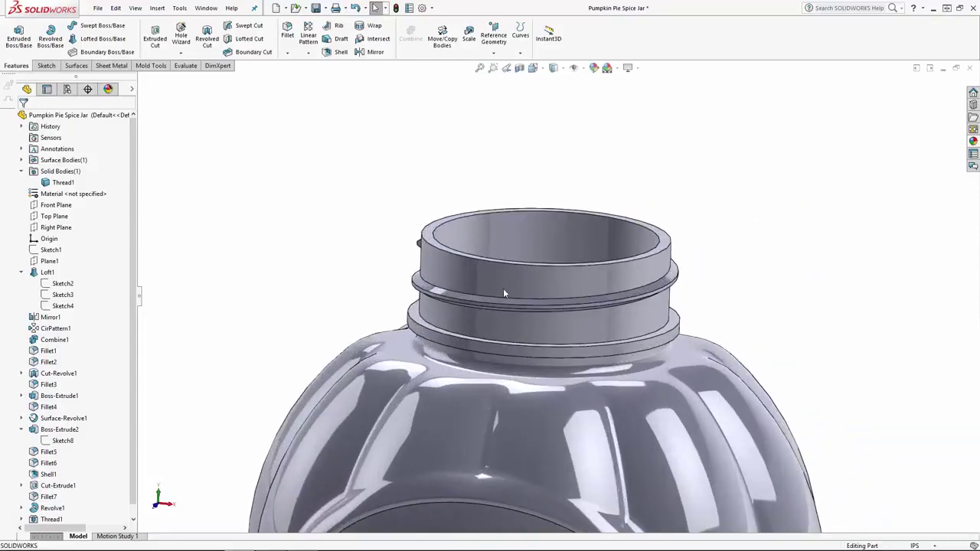
Step: Display the dimensions of the thread's profile sketch on the thread's end face
middle_drag(503, 284, 570, 322)
scroll(571, 322, up, 3)
scroll(464, 286, down, 4)
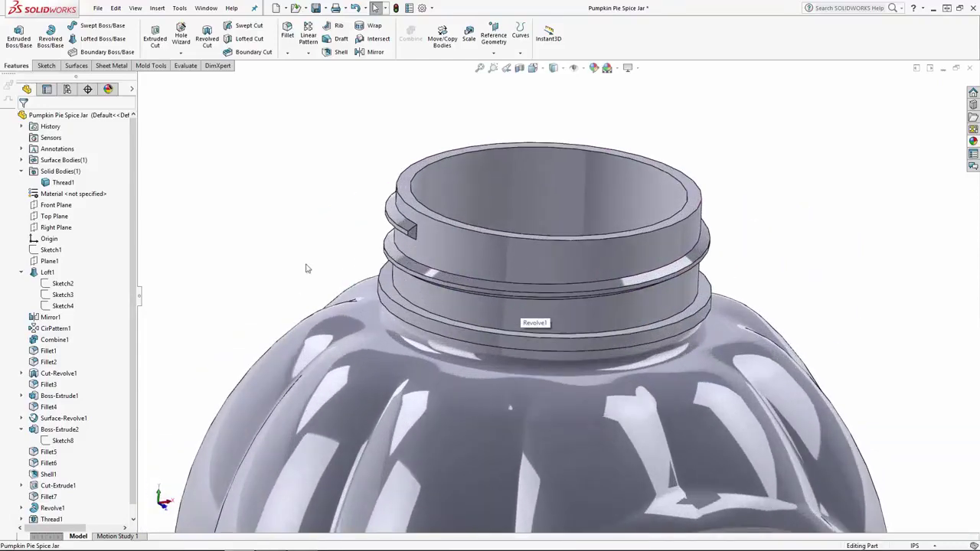
drag(128, 313, 128, 323)
click(21, 508)
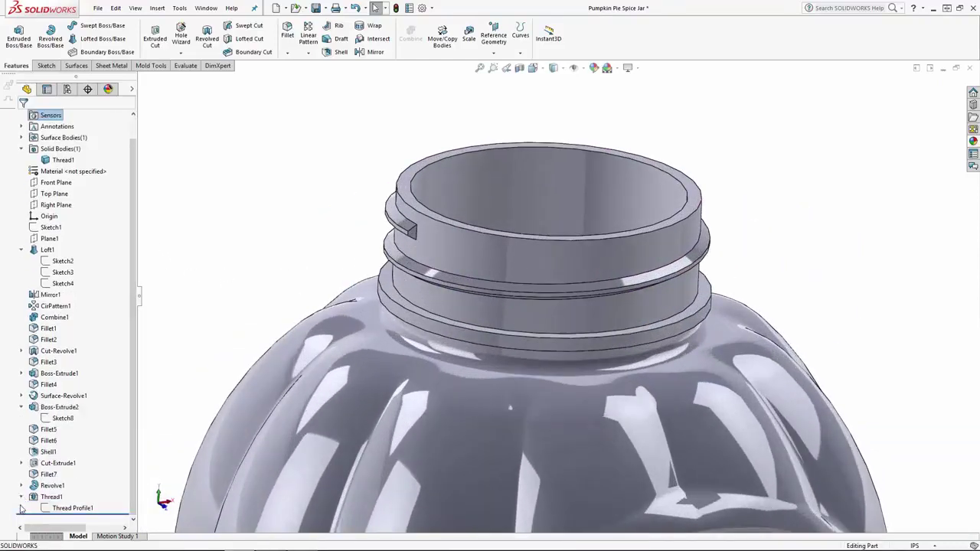
double_click(75, 506)
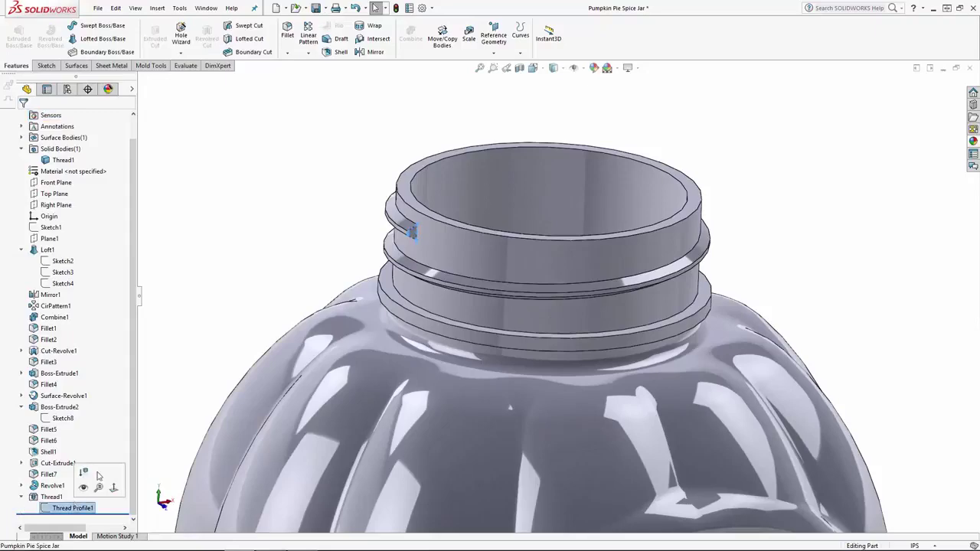
click(203, 340)
click(71, 509)
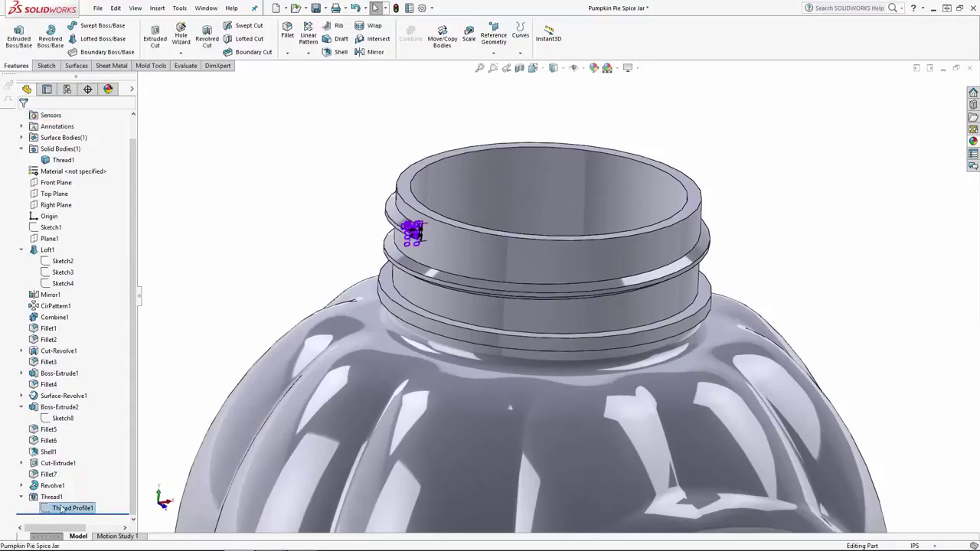
scroll(475, 264, down, 6)
scroll(496, 281, down, 5)
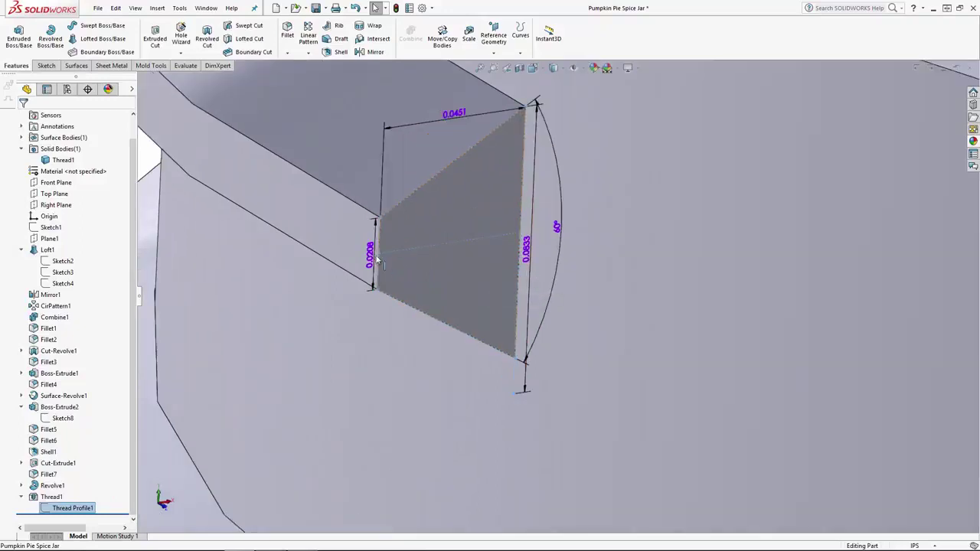
Step: Set the thread profile's land width to 0.03 in and its height to 0.08 in
double_click(371, 259)
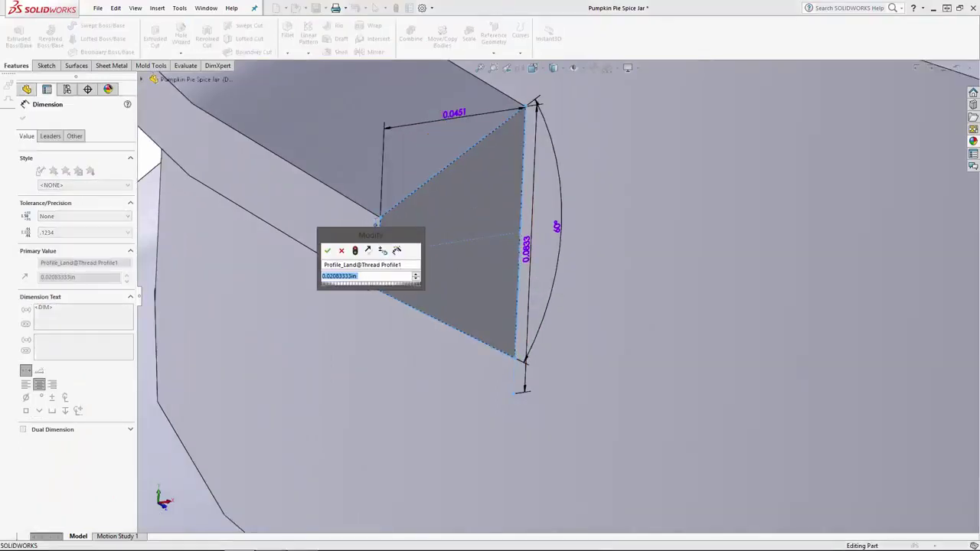
text(.02)
key(Return)
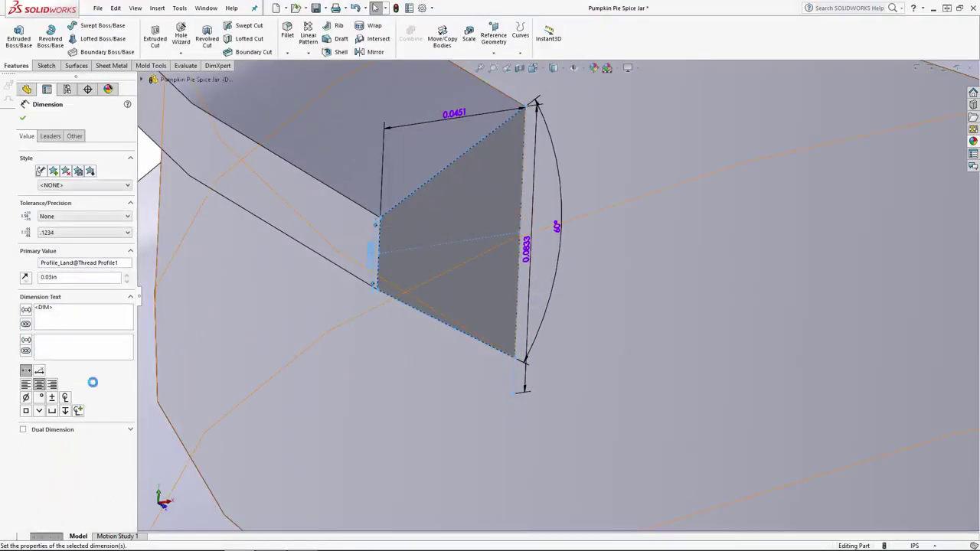
double_click(454, 114)
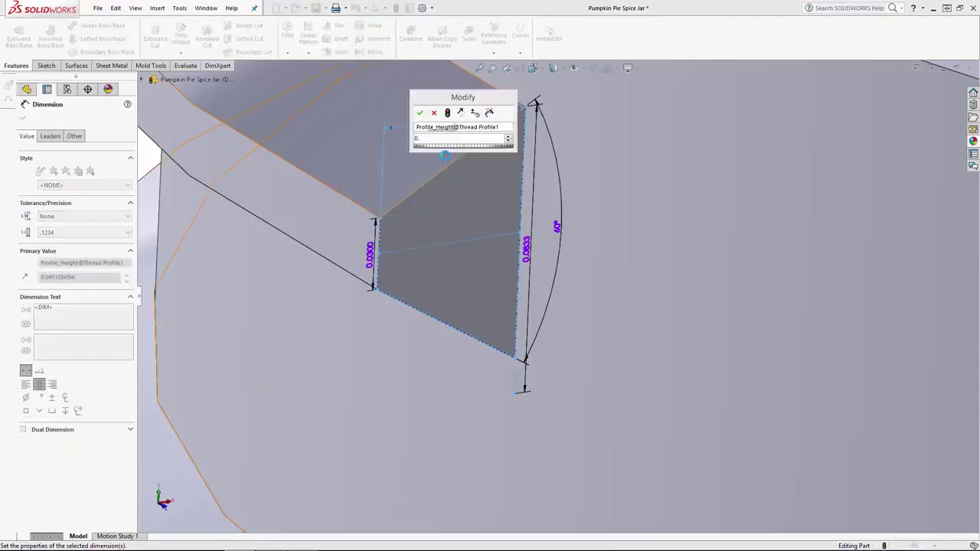
key(Return)
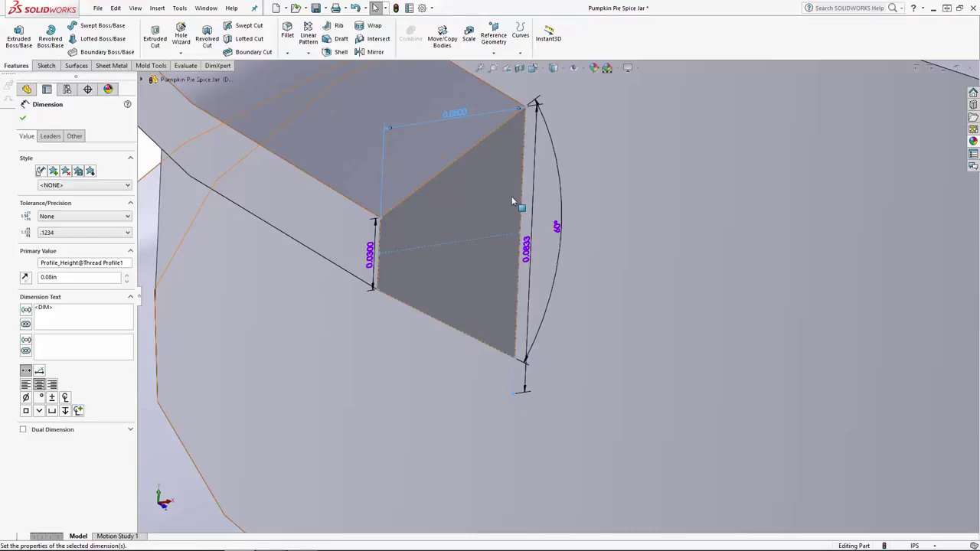
Step: Rebuild the model to apply the thread profile changes
scroll(512, 196, up, 5)
click(331, 181)
scroll(331, 181, up, 5)
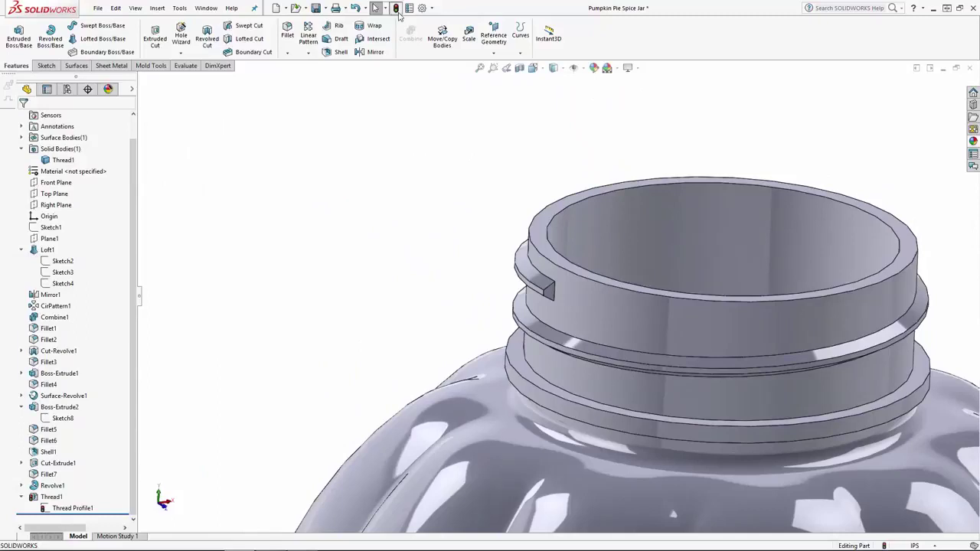
click(396, 11)
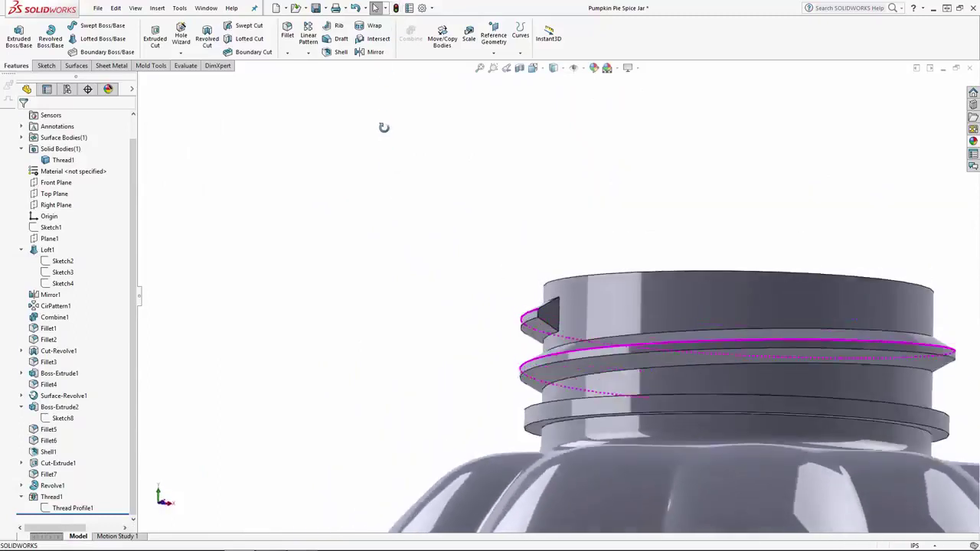
Step: Examine the rebuilt neck thread and the whole jar
middle_drag(384, 127, 394, 189)
click(414, 206)
key(z)
key(z)
key(z)
key(z)
key(z)
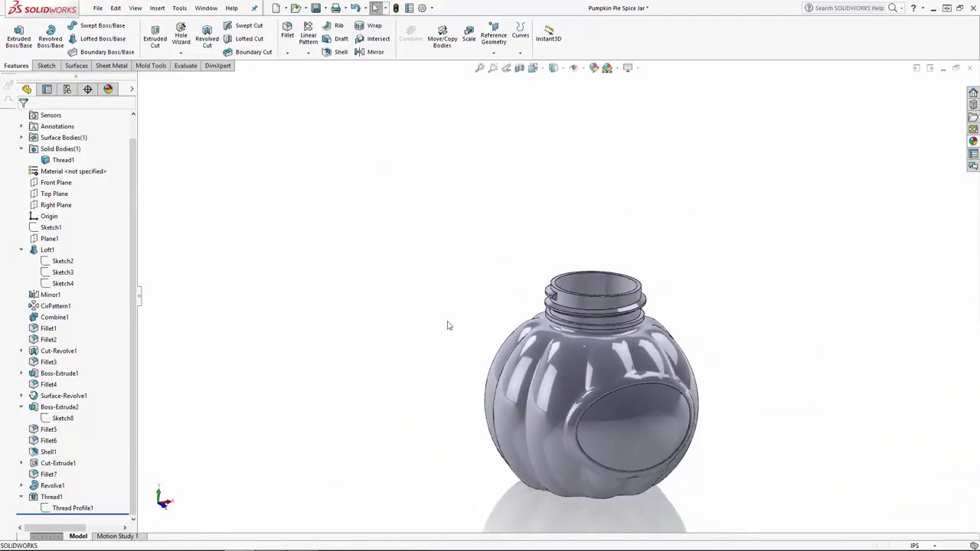
scroll(736, 383, down, 2)
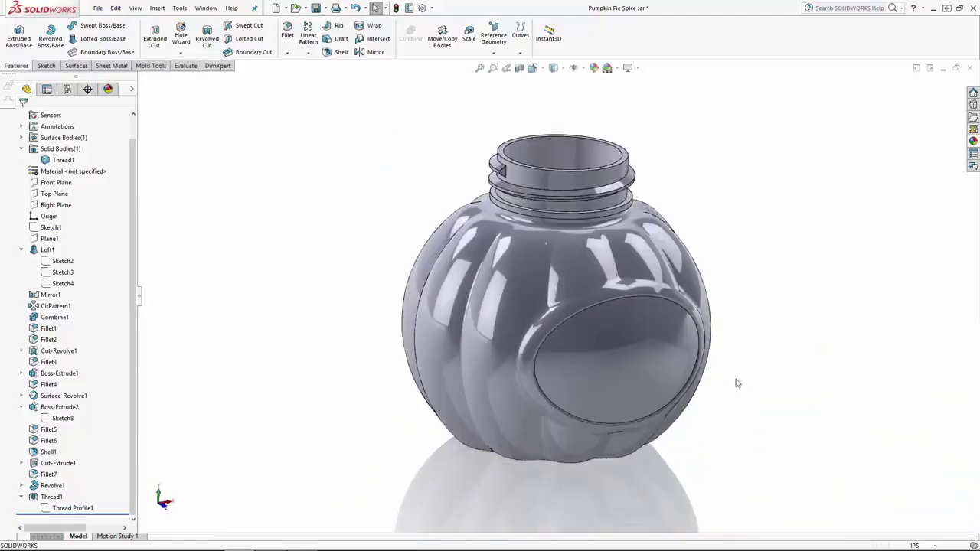
Step: In a new 3D sketch, draw a two-point Spline on Surface on the neck beside the thread's end face and bow it outward
scroll(525, 212, up, 8)
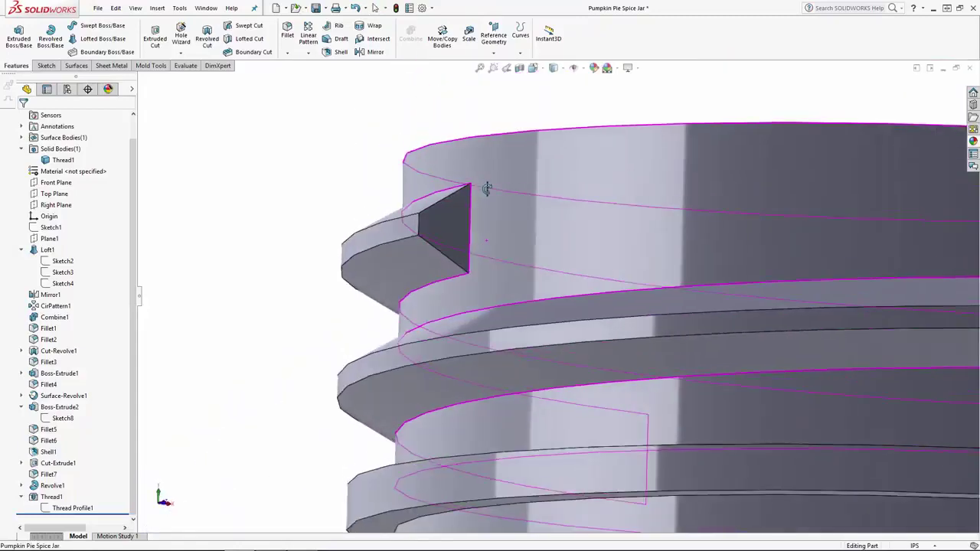
middle_drag(487, 190, 508, 240)
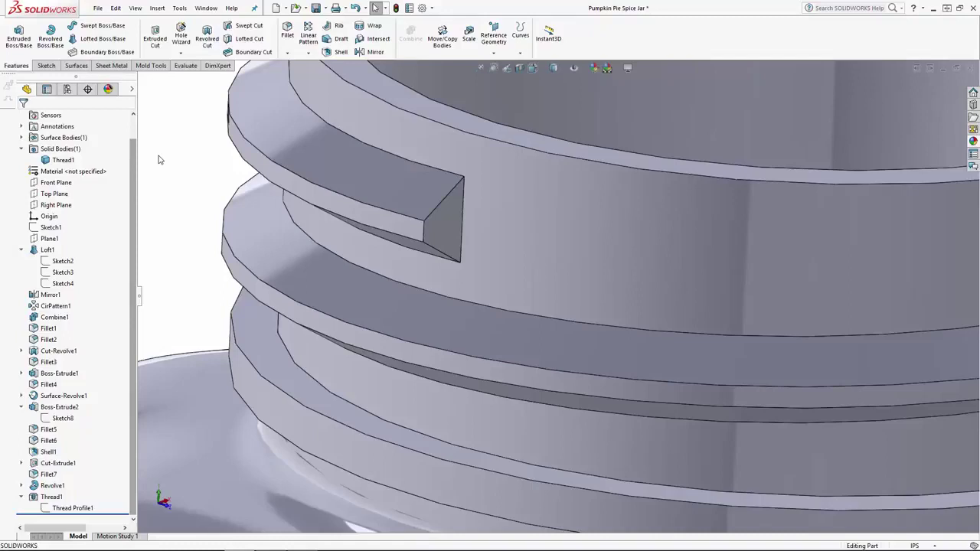
click(47, 65)
click(14, 54)
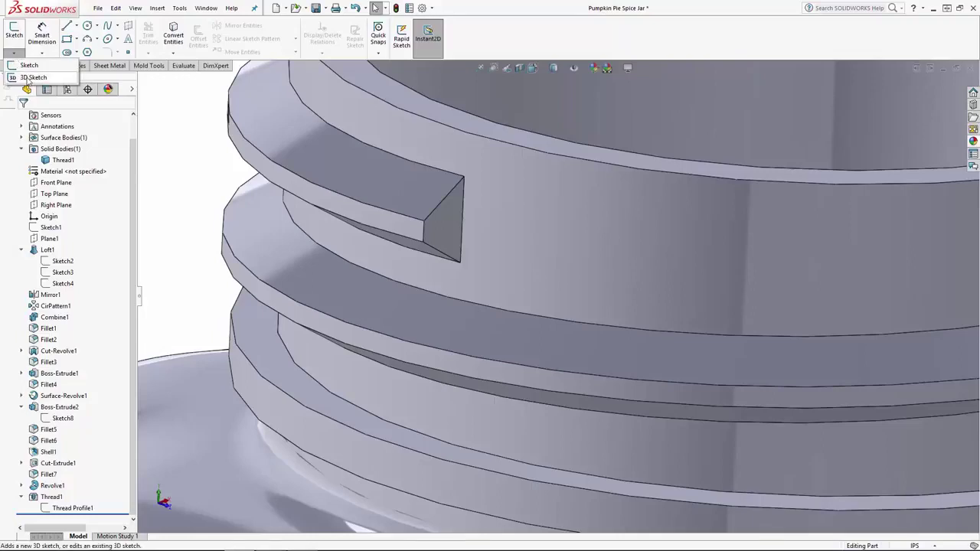
click(30, 78)
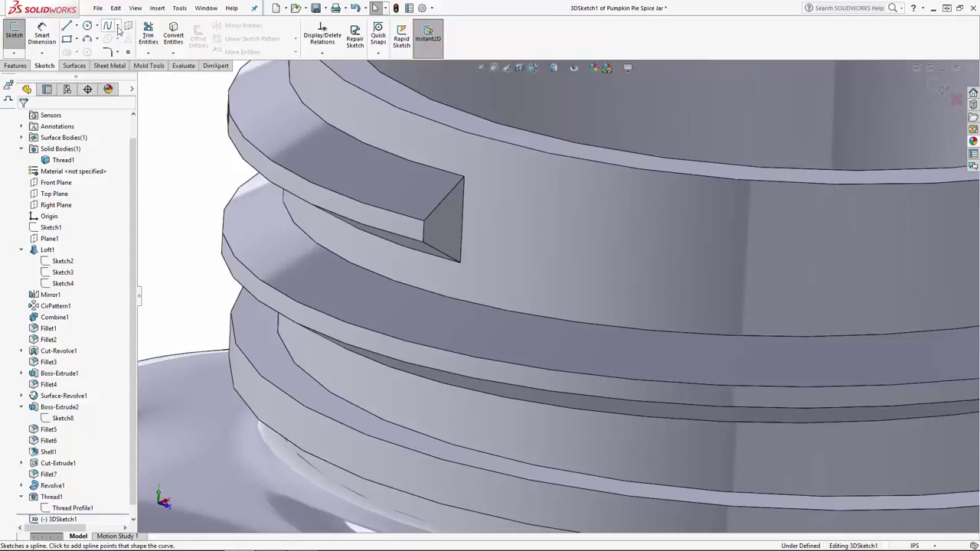
click(116, 26)
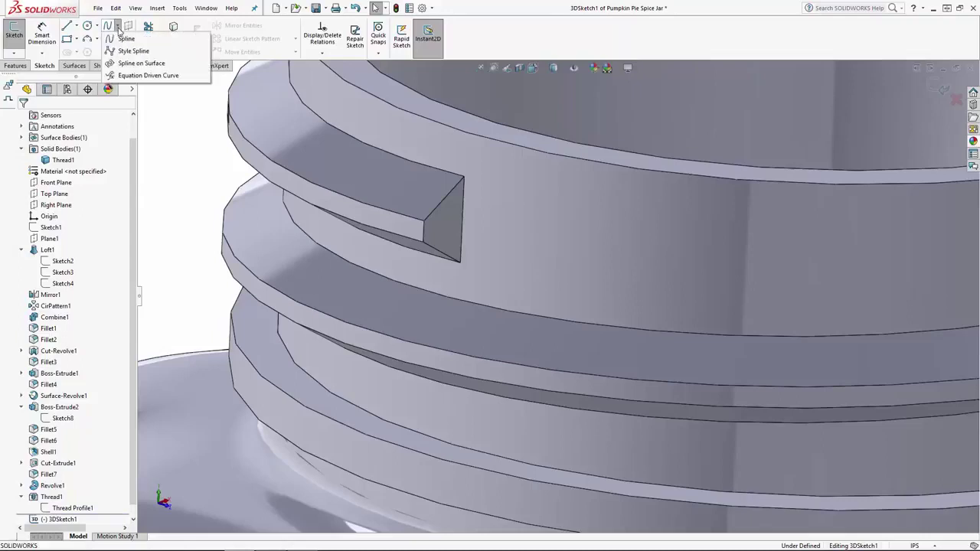
click(146, 63)
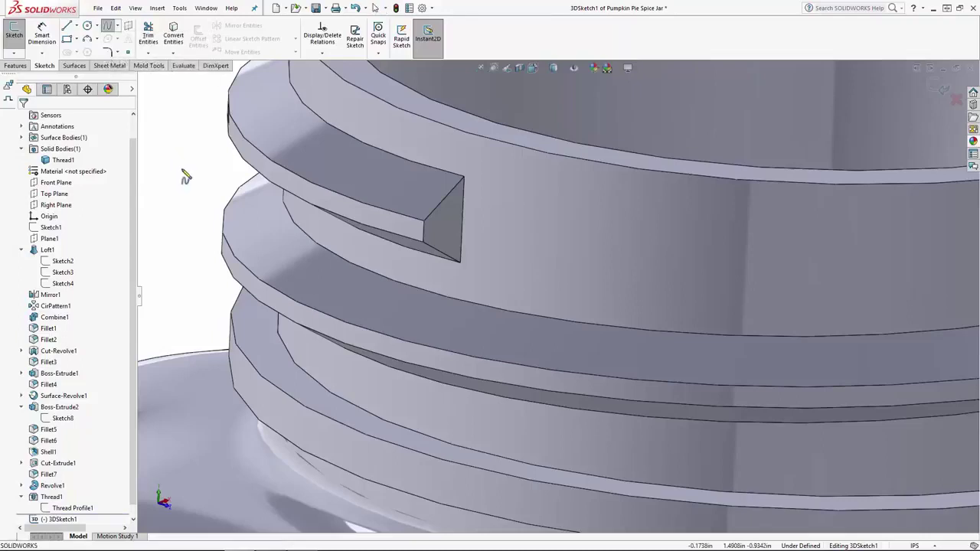
click(497, 198)
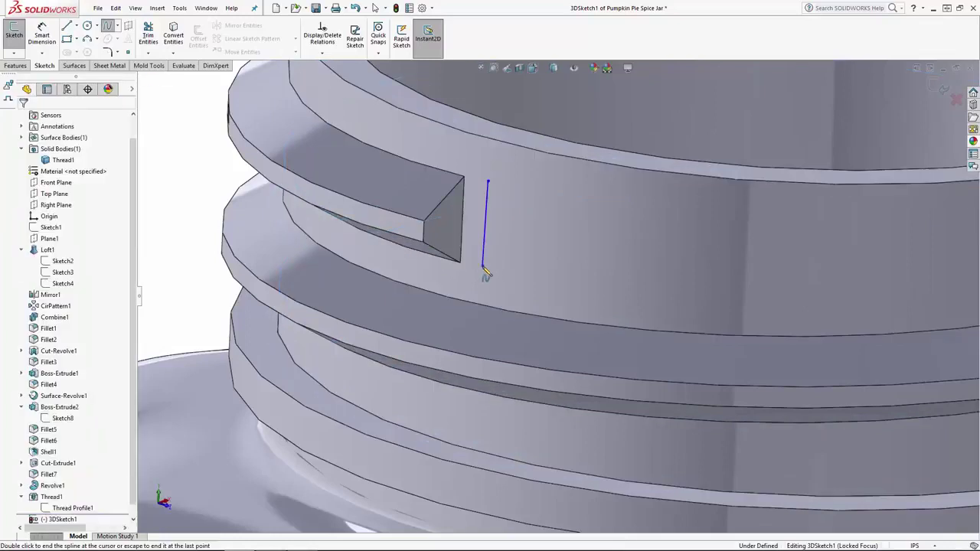
double_click(482, 267)
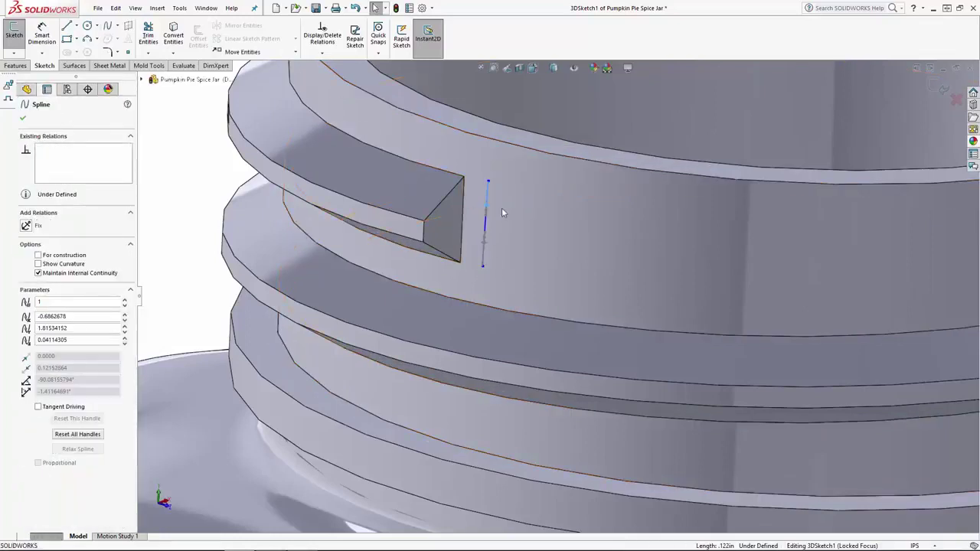
drag(486, 211, 525, 199)
drag(499, 247, 523, 265)
Step: Make the spline's two endpoints coincident with the upper and lower corners of the thread's end face
click(487, 184)
ctrl+click(462, 178)
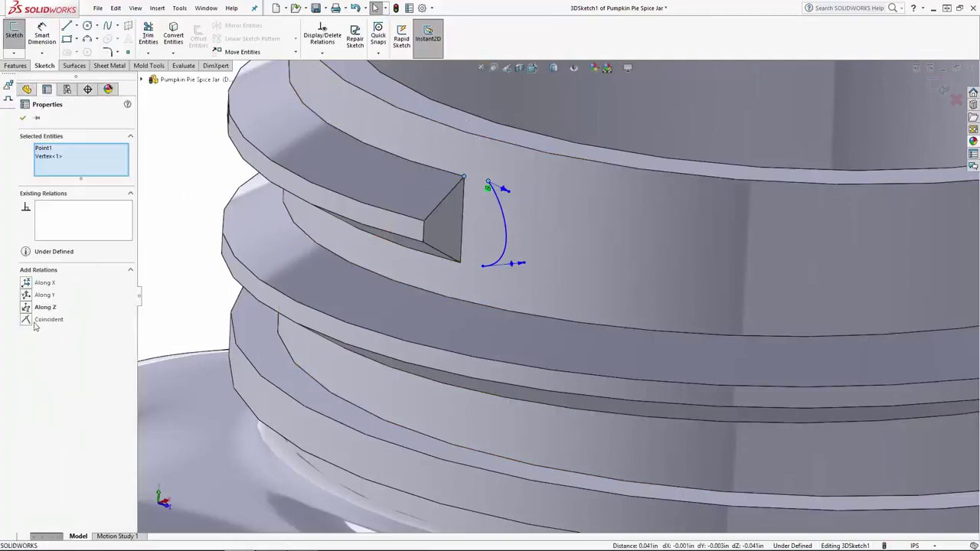
click(31, 321)
click(482, 267)
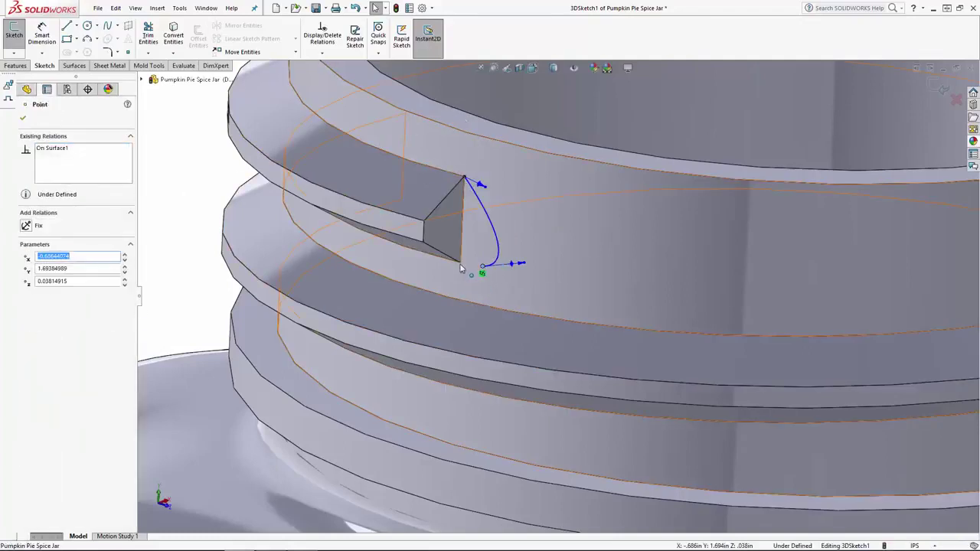
ctrl+click(460, 264)
click(30, 321)
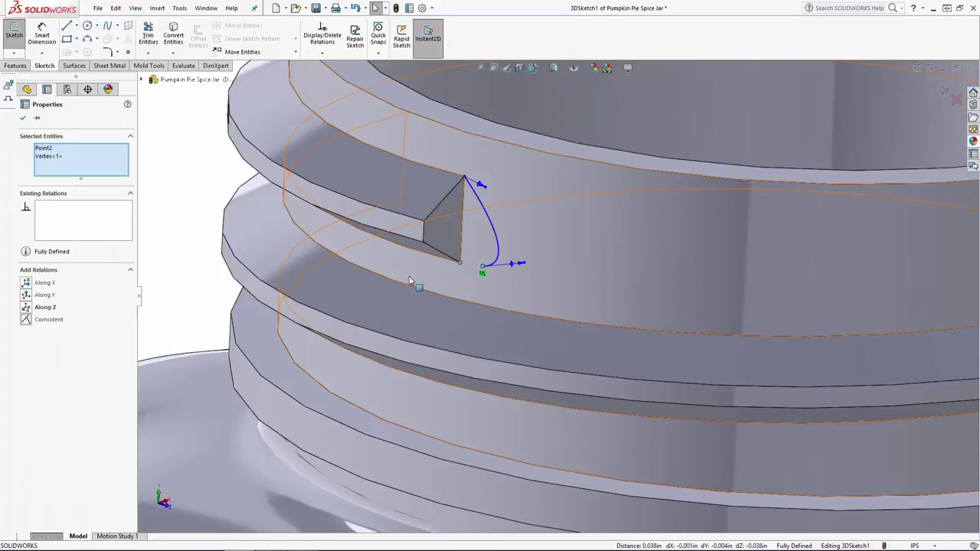
Step: Make the spline tangent to the upper and lower thread edges where they meet the neck
click(473, 192)
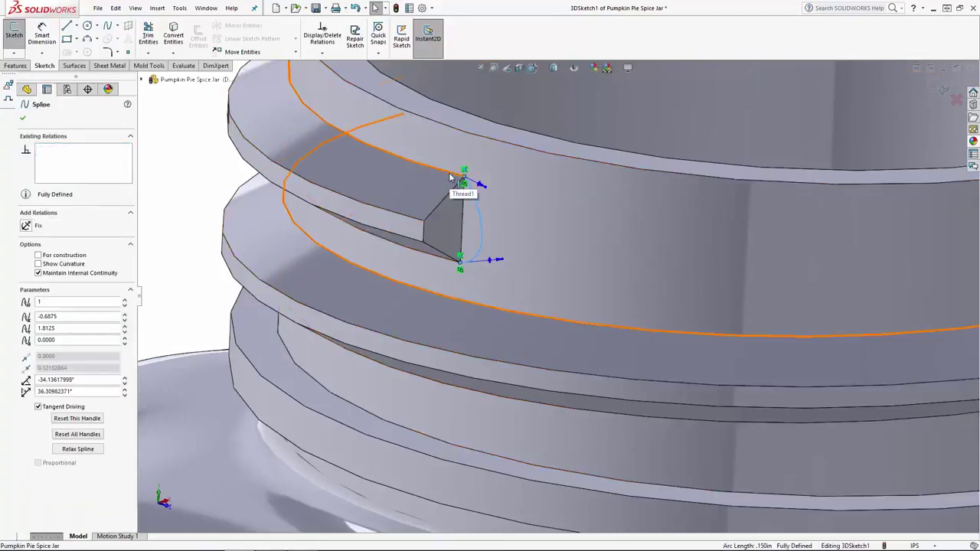
ctrl+click(449, 174)
click(25, 283)
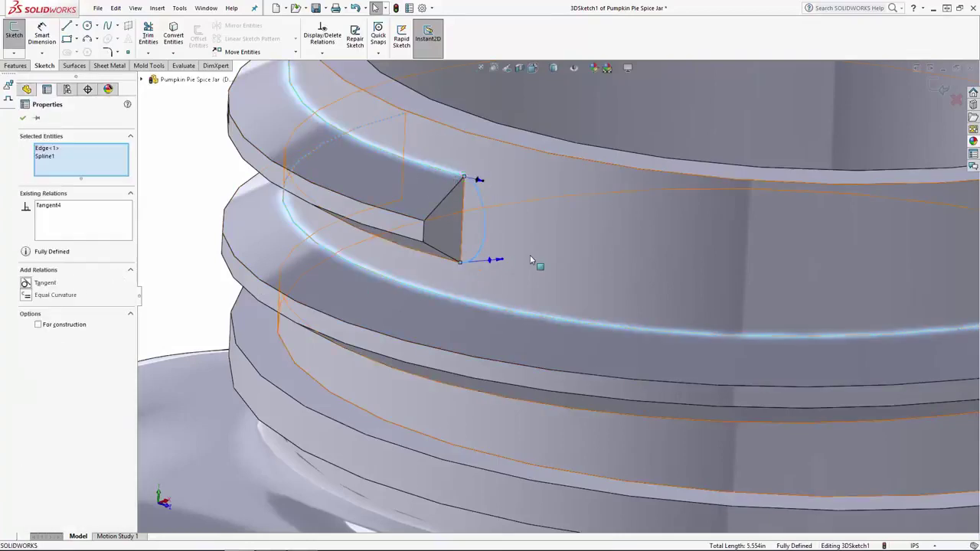
key(Escape)
click(432, 257)
ctrl+click(482, 245)
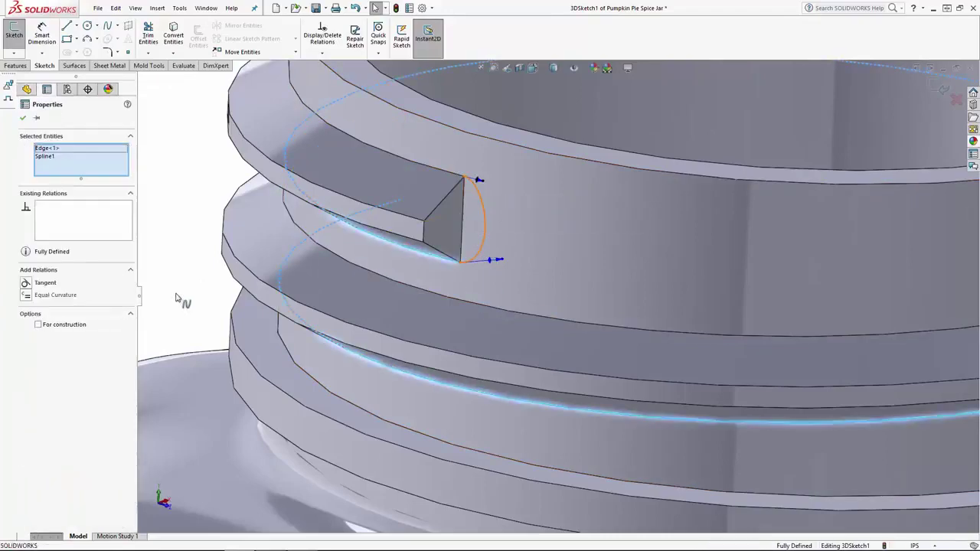
click(25, 283)
key(Escape)
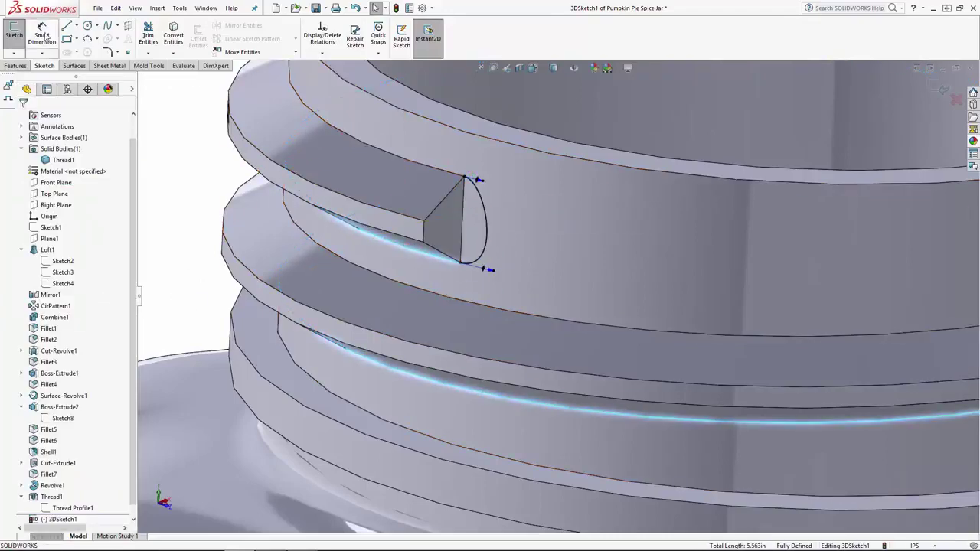
Step: Dimension the spline's upper and lower tangent handles to 0.75 in each
click(481, 181)
click(556, 195)
scroll(357, 146, up, 5)
click(339, 125)
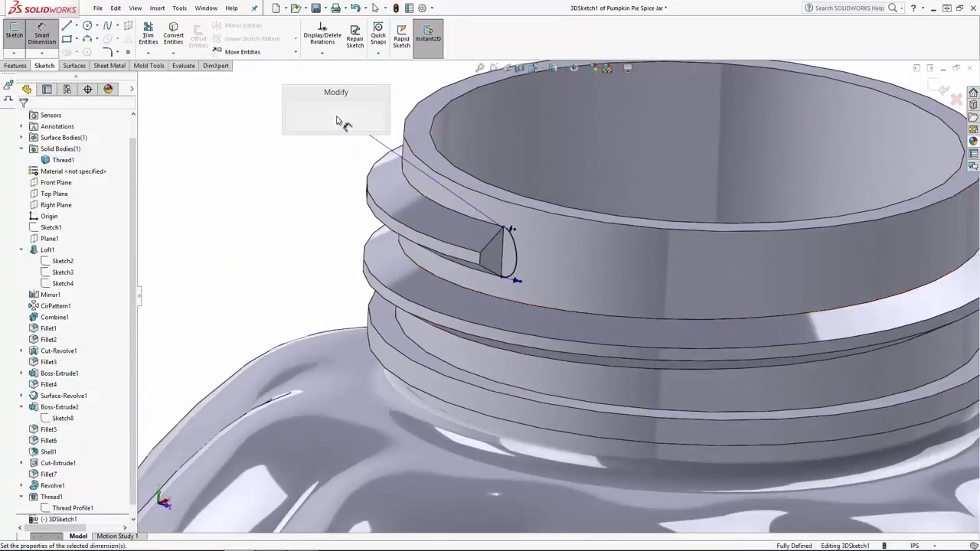
text(0.75)
key(Return)
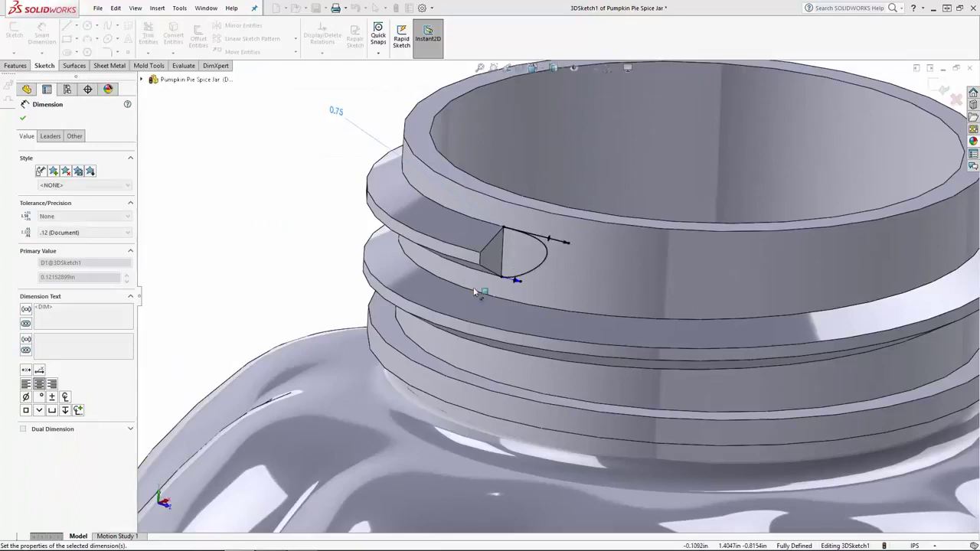
click(293, 175)
click(305, 180)
text(0.75)
key(Return)
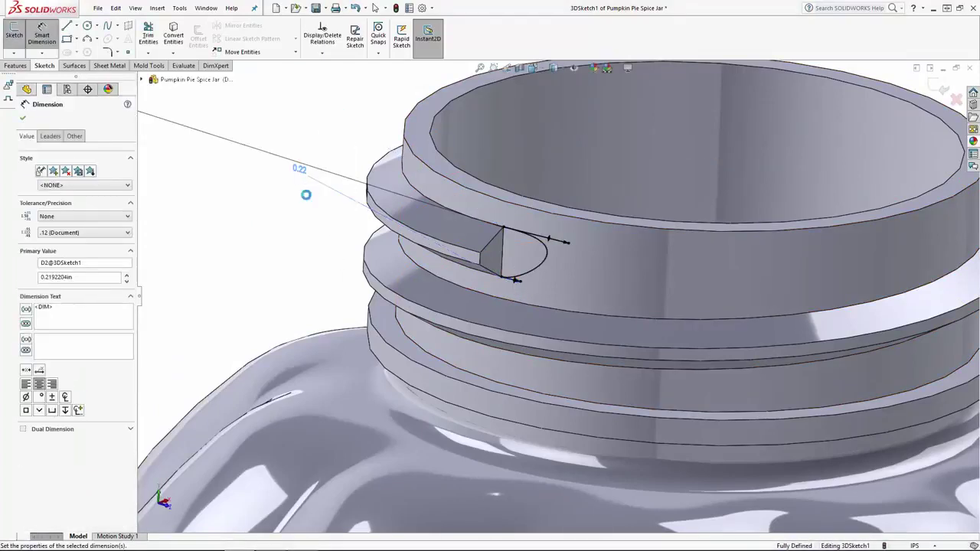
key(Escape)
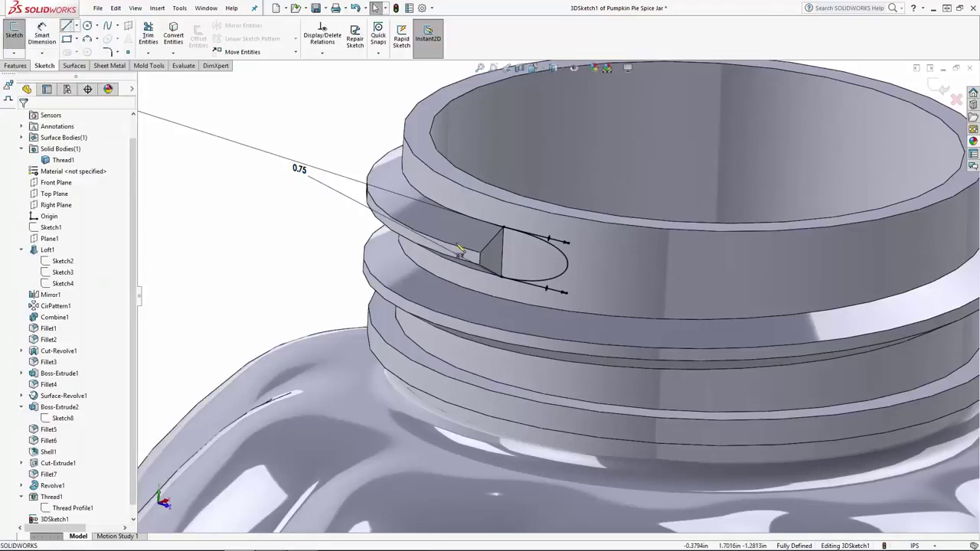
Step: Close the spline with a line between its two endpoints and finish the 3D sketch
drag(501, 277, 504, 227)
key(Escape)
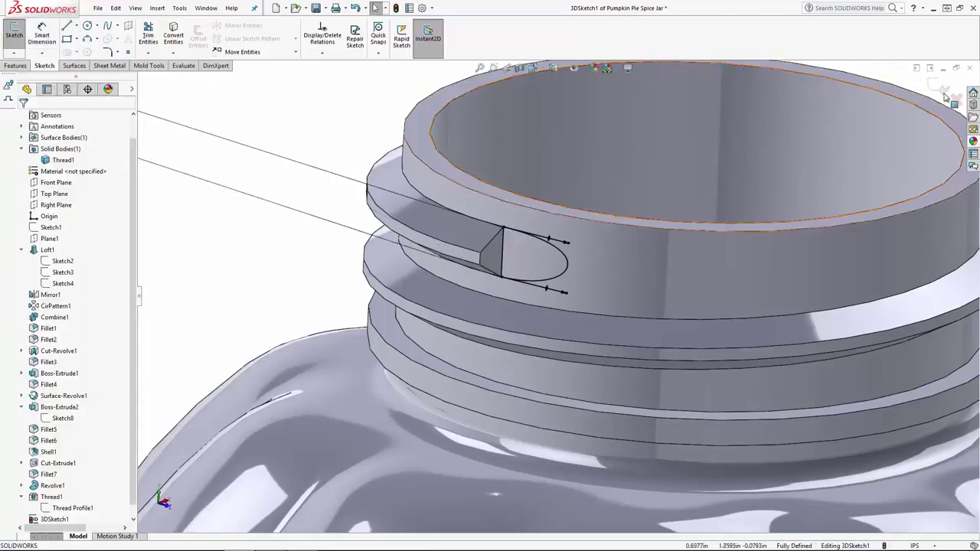
click(945, 90)
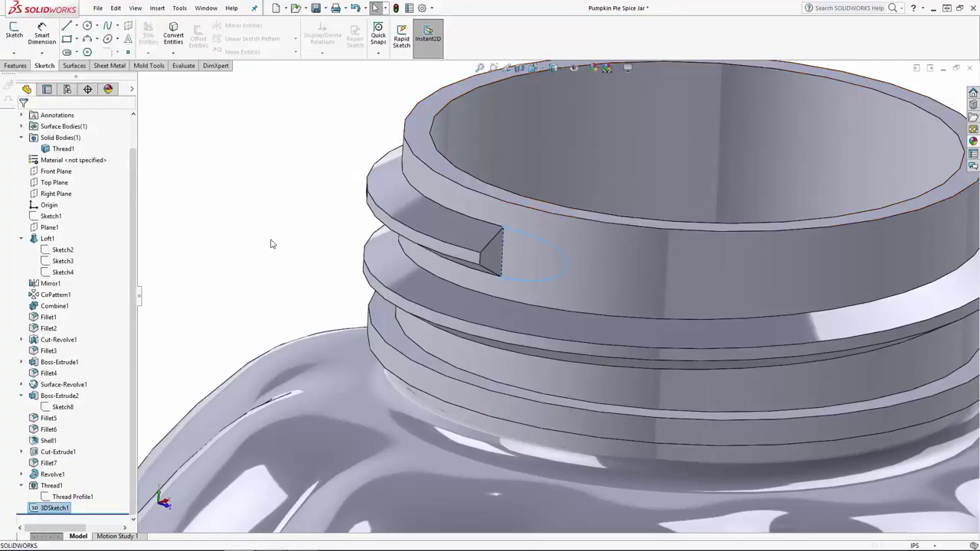
Step: Sketch on the thread's end face, convert the face's edges into sketch entities, and finish the sketch
mouse_move(304, 175)
middle_down()
mouse_move(303, 307)
mouse_move(299, 212)
mouse_move(311, 168)
middle_up()
click(301, 172)
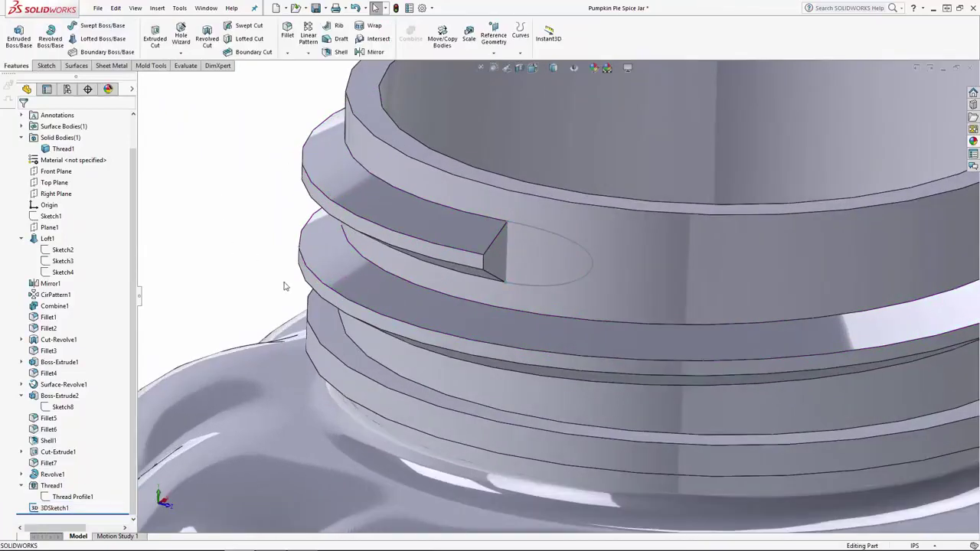
click(498, 261)
click(544, 232)
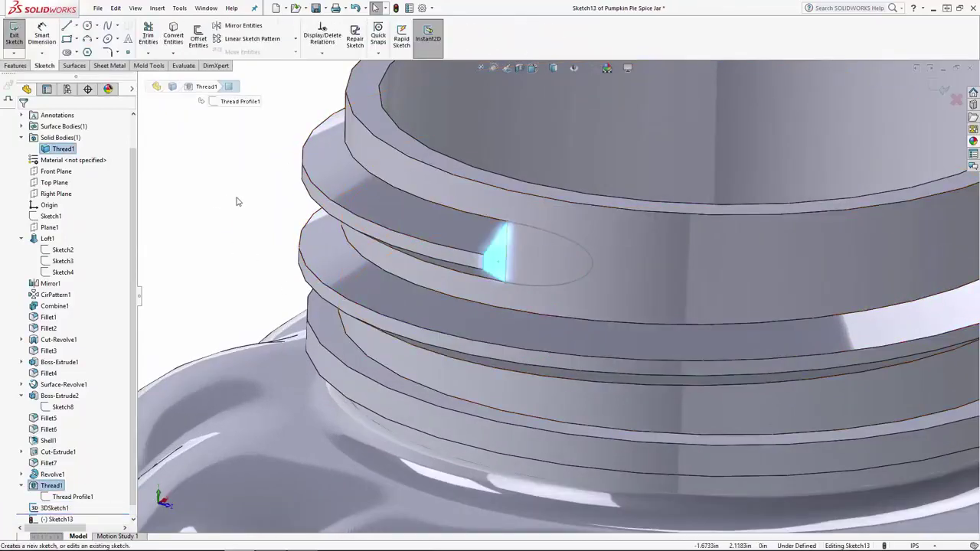
key(Escape)
click(175, 36)
click(494, 252)
click(23, 117)
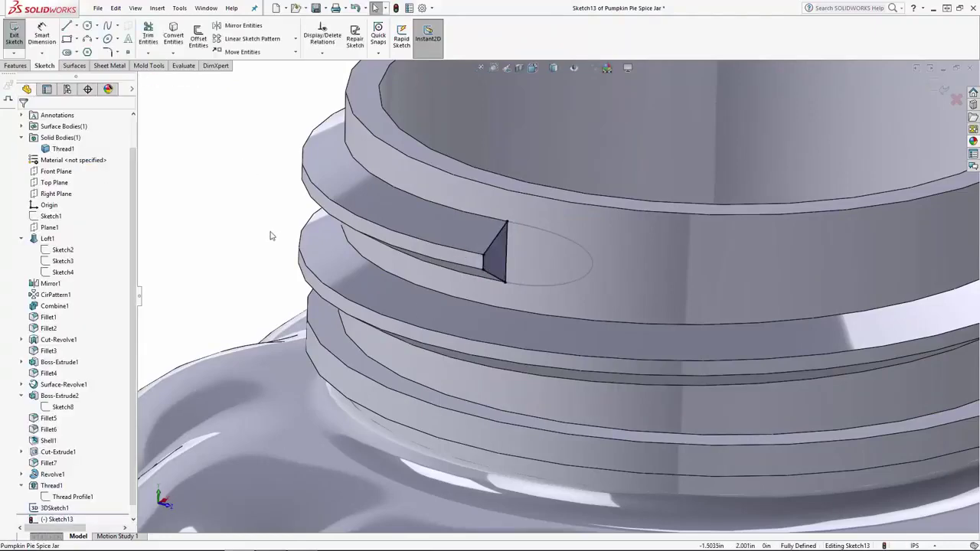
middle_drag(268, 235, 241, 253)
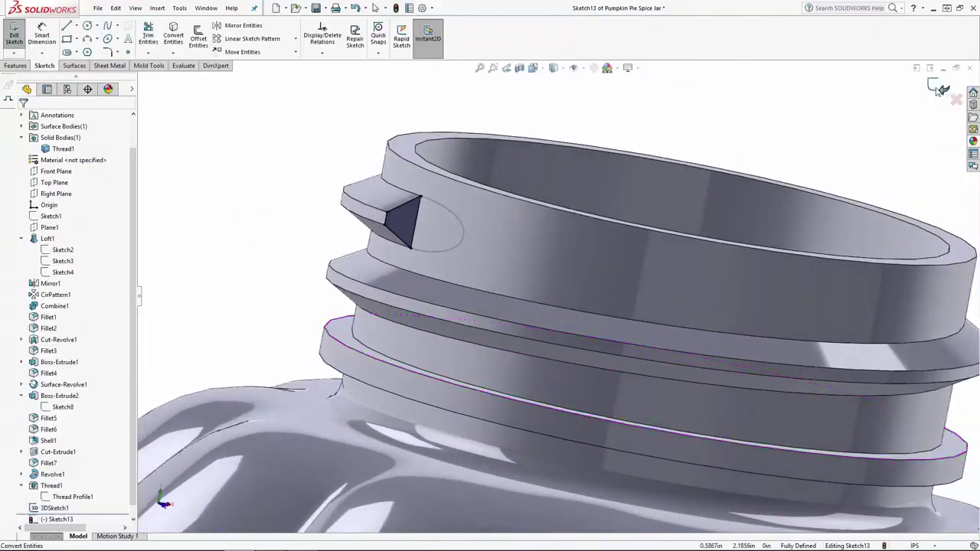
double_click(693, 104)
Step: Set up a Boundary Boss/Base in Direction 1 from the end-face sketch to the closed spline sketch
scroll(454, 228, down, 5)
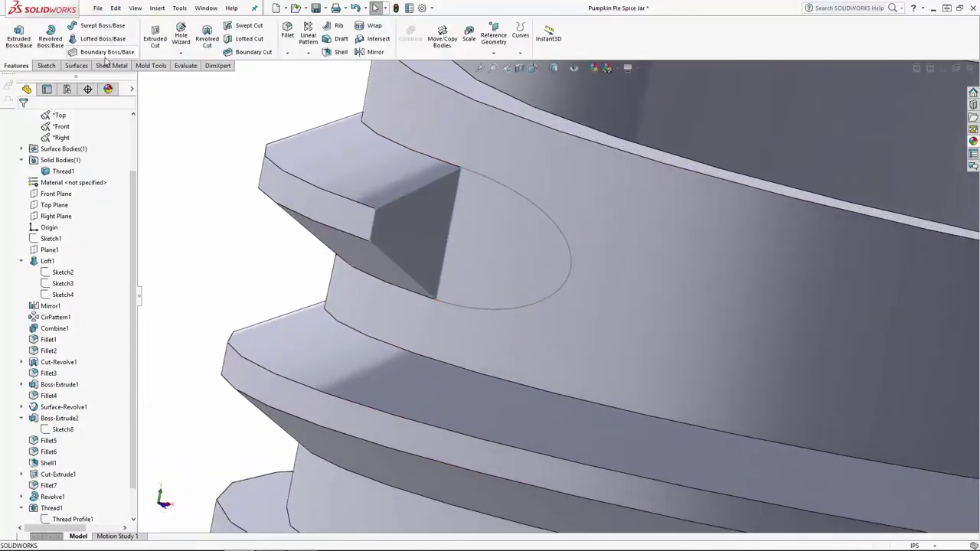
click(107, 52)
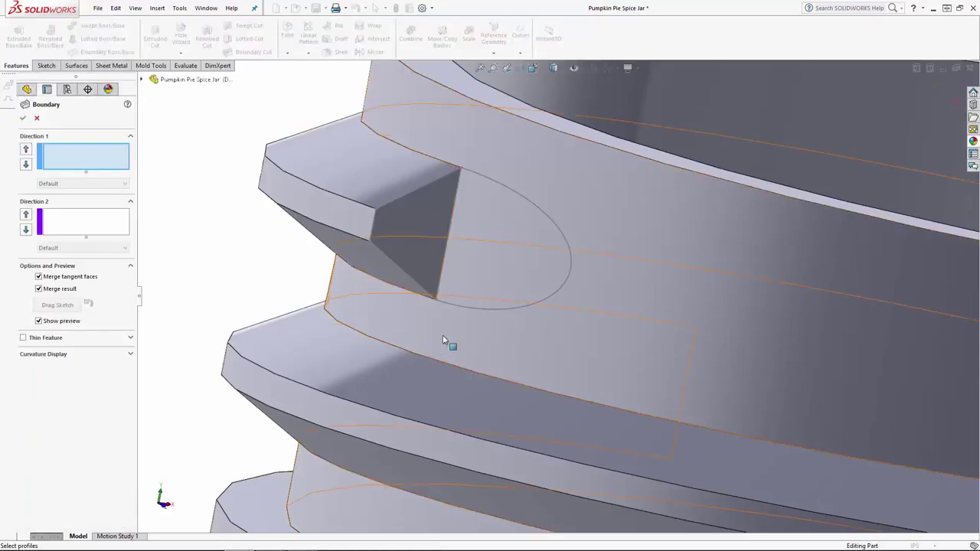
click(421, 289)
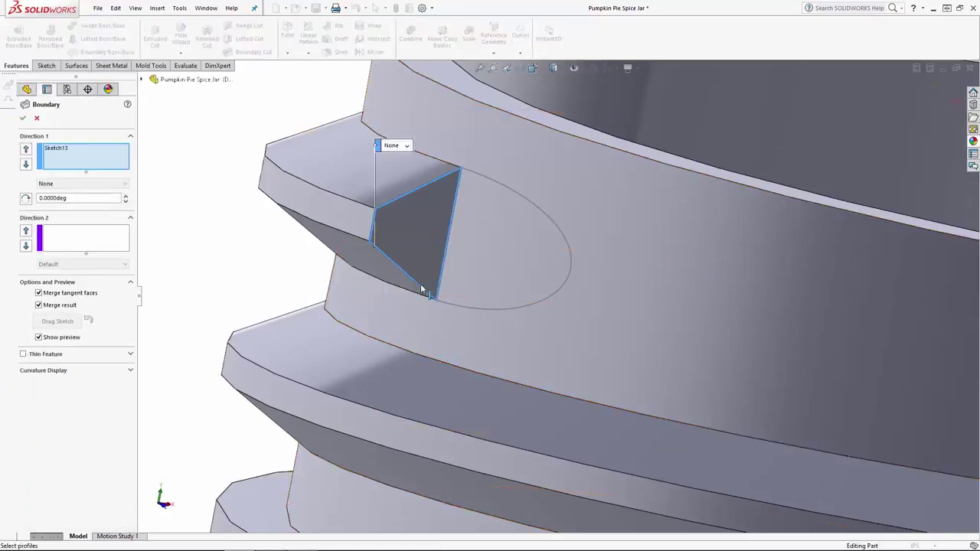
click(472, 310)
mouse_move(474, 312)
middle_down()
mouse_move(448, 281)
mouse_move(447, 250)
mouse_move(447, 259)
middle_up()
Step: Apply Tangency To Face to the end-face profile, switch to the next face for tangency, and create the boundary
click(84, 156)
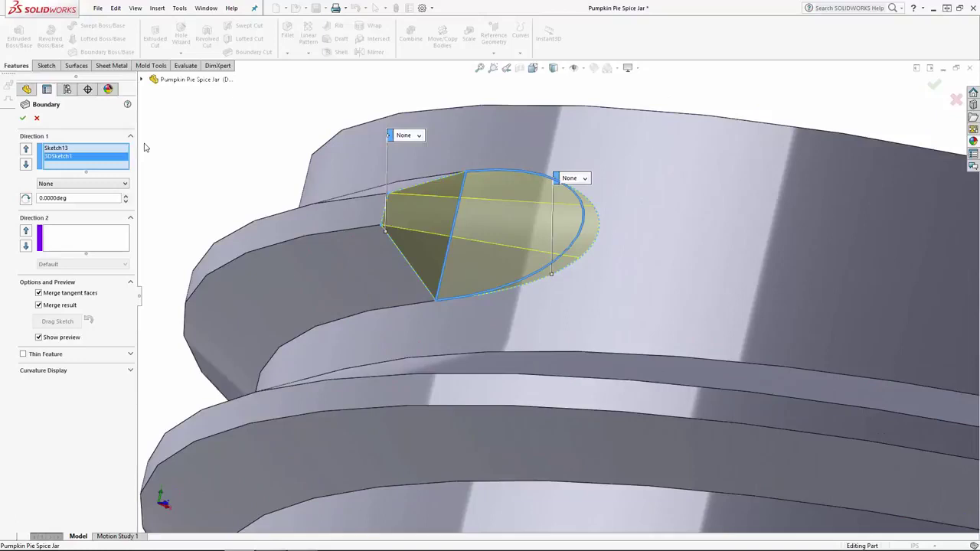
click(66, 148)
click(66, 183)
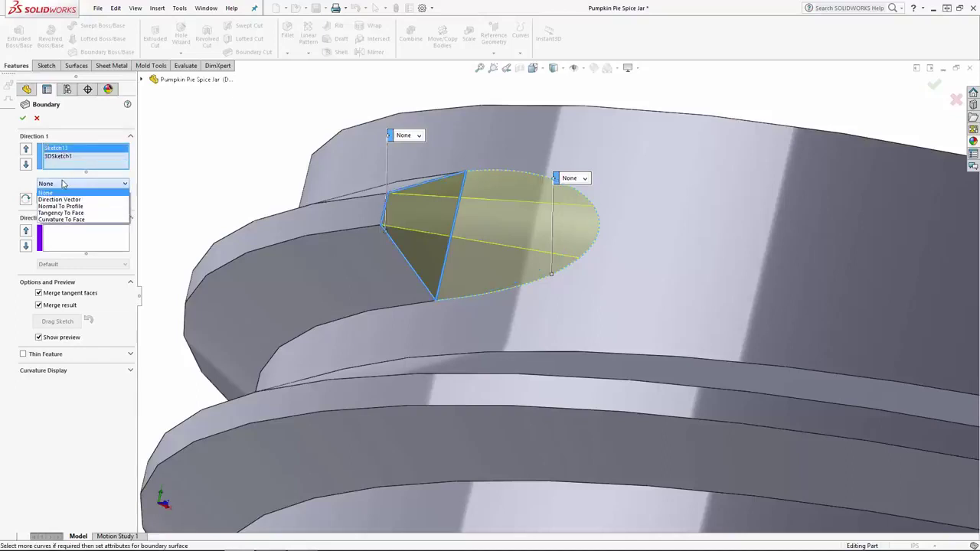
click(61, 212)
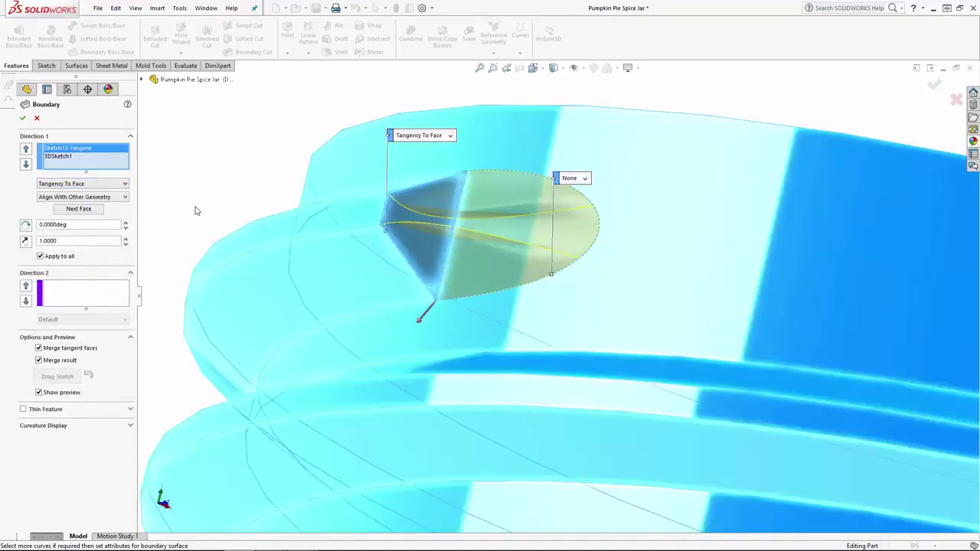
click(79, 209)
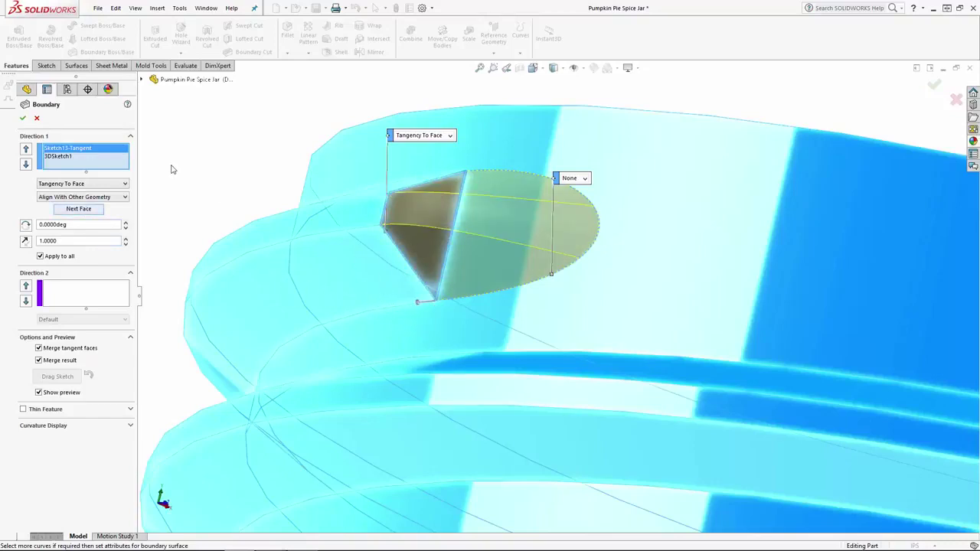
click(23, 120)
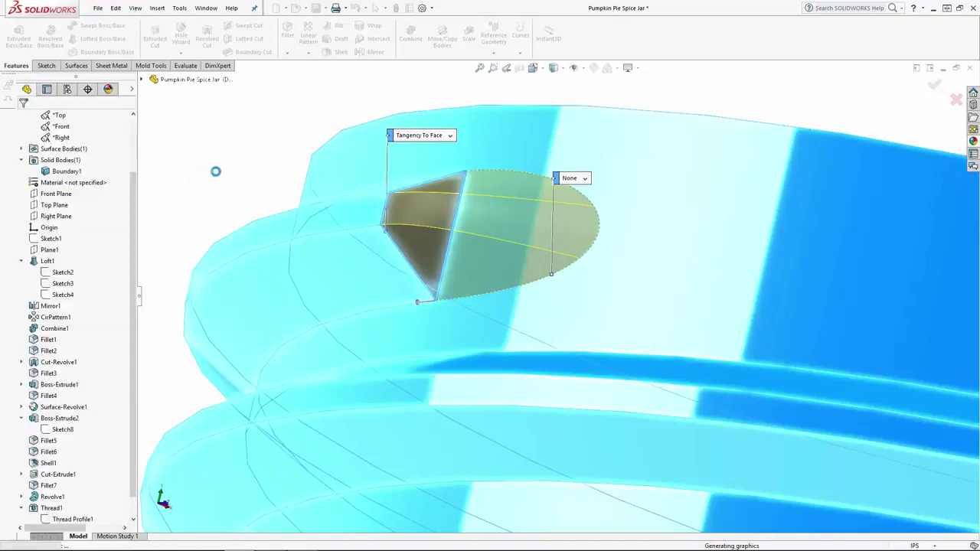
Step: Examine the tapered thread end and the opposite end of the thread around the neck
middle_drag(219, 153, 614, 314)
click(615, 313)
scroll(615, 314, up, 2)
scroll(472, 300, down, 6)
scroll(472, 300, up, 2)
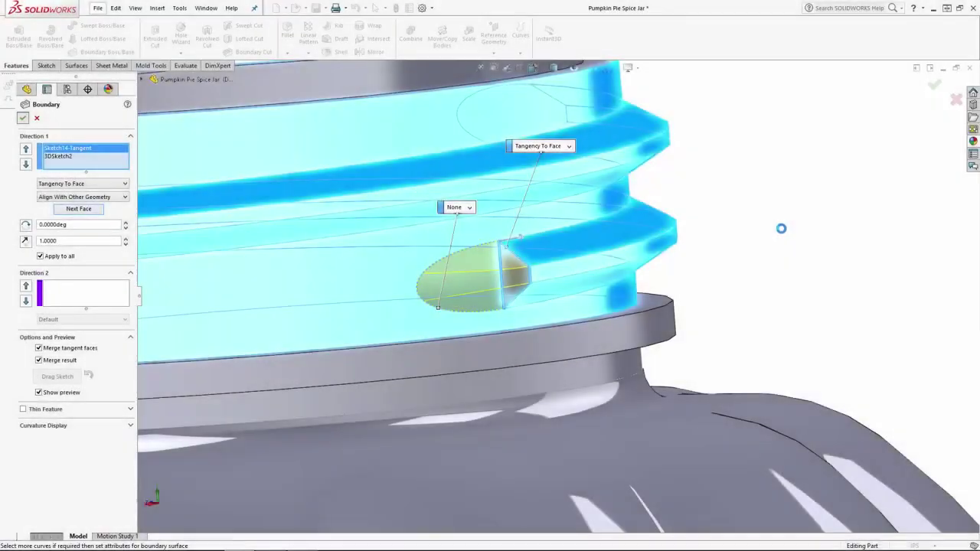
Step: Set up a Fillet with a 0.015 in radius on the thread's base edge and the thread's outer crest face
scroll(760, 289, up, 8)
middle_drag(620, 365, 605, 306)
scroll(604, 307, up, 3)
scroll(747, 306, down, 5)
click(287, 35)
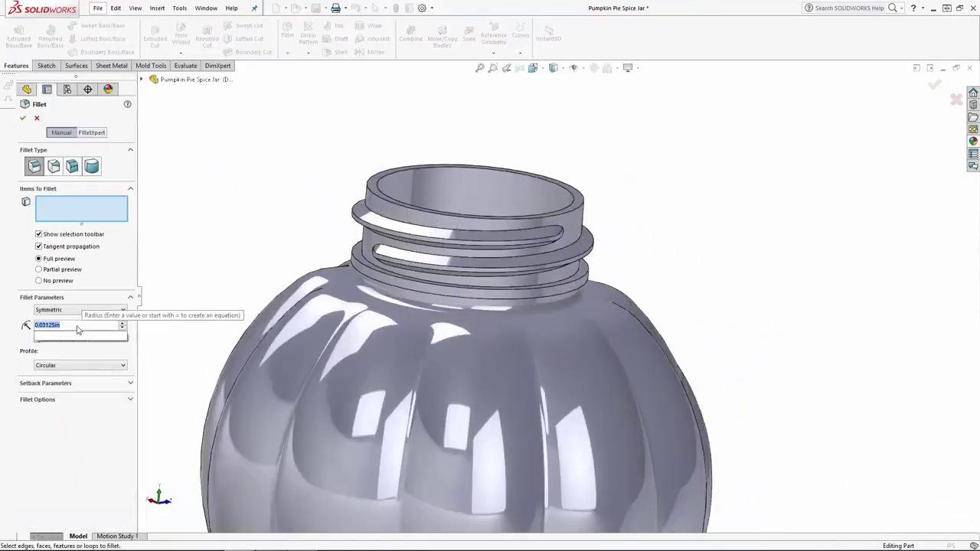
text(0.015)
scroll(326, 265, up, 2)
middle_drag(326, 265, 318, 230)
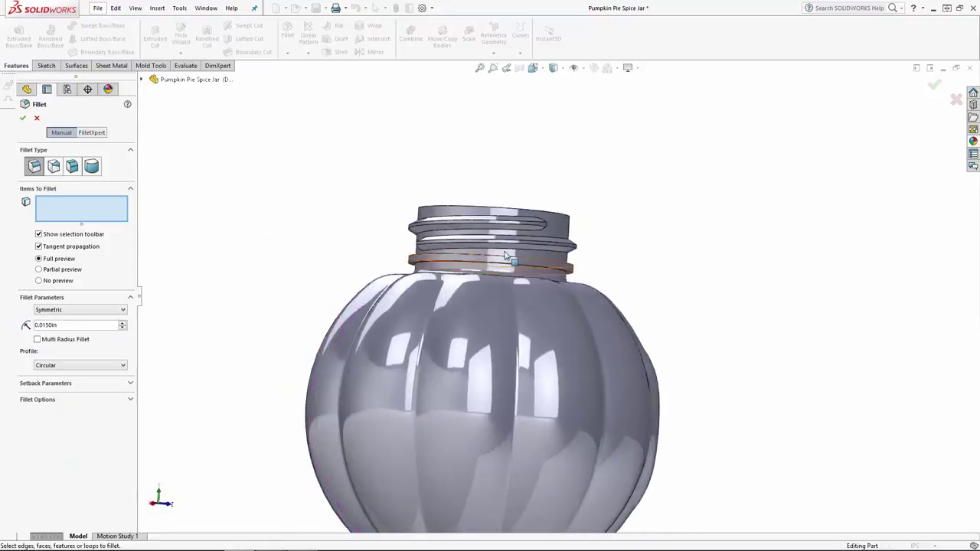
scroll(535, 245, down, 9)
click(521, 226)
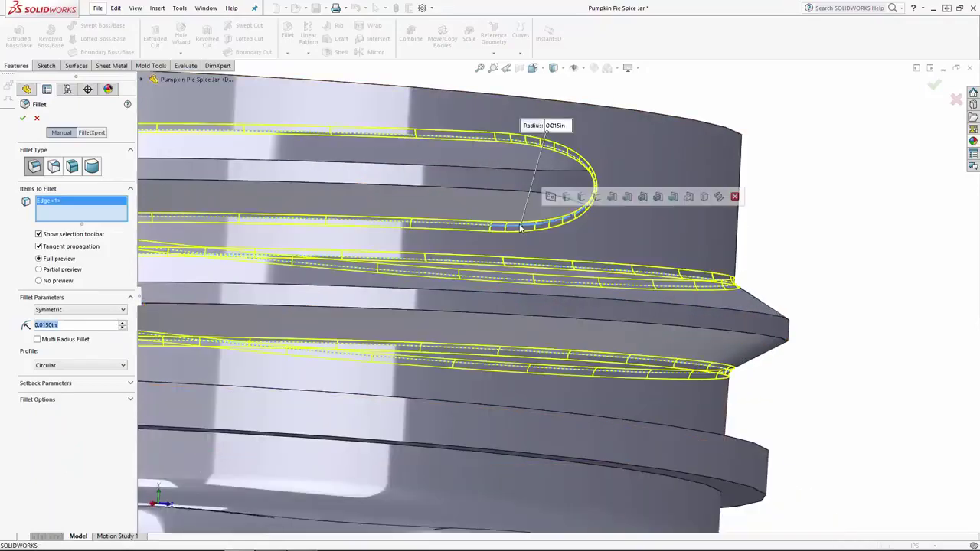
click(488, 184)
Step: Add the neck ring's upper and lower faces to the fillet selection and create the fillet
middle_drag(796, 461, 781, 442)
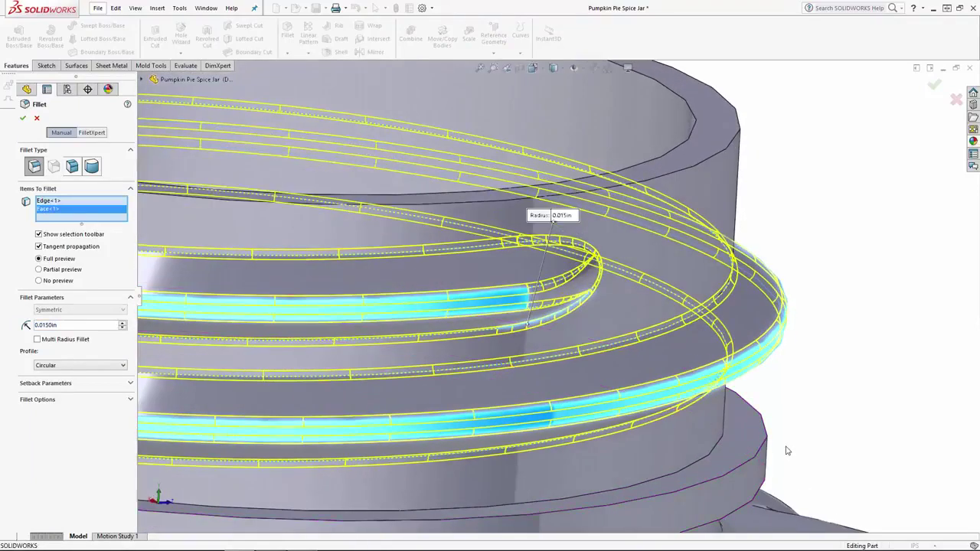
click(754, 442)
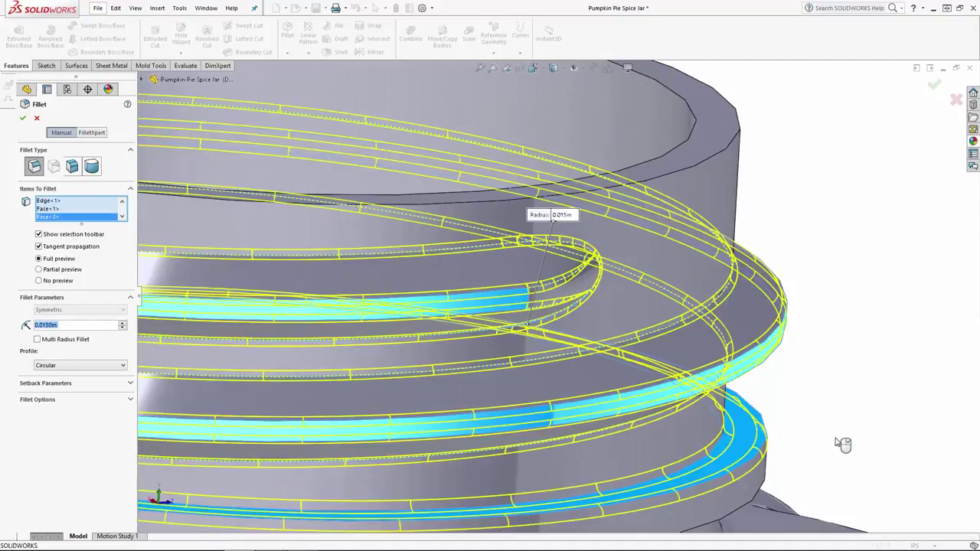
middle_drag(842, 444, 831, 329)
click(720, 438)
scroll(850, 375, up, 5)
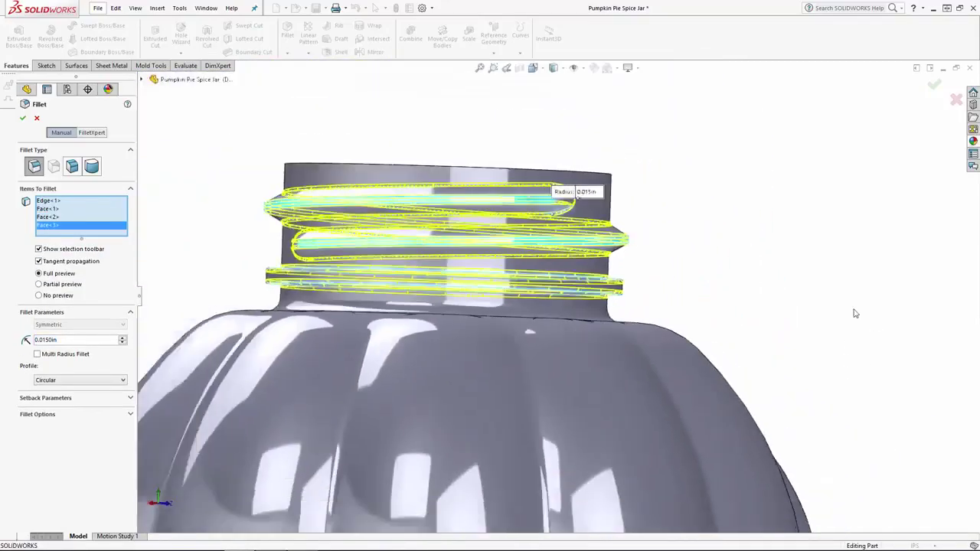
middle_drag(783, 267, 776, 309)
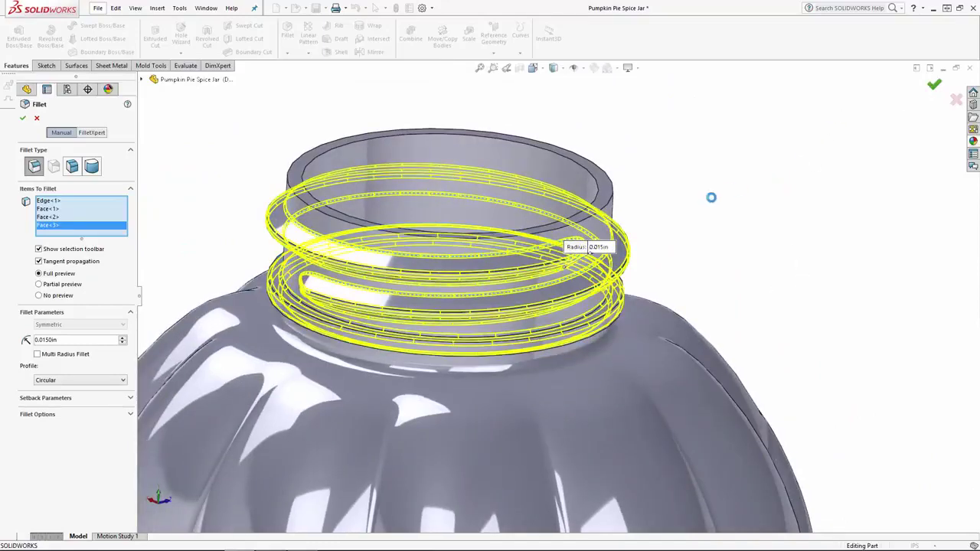
scroll(710, 202, up, 8)
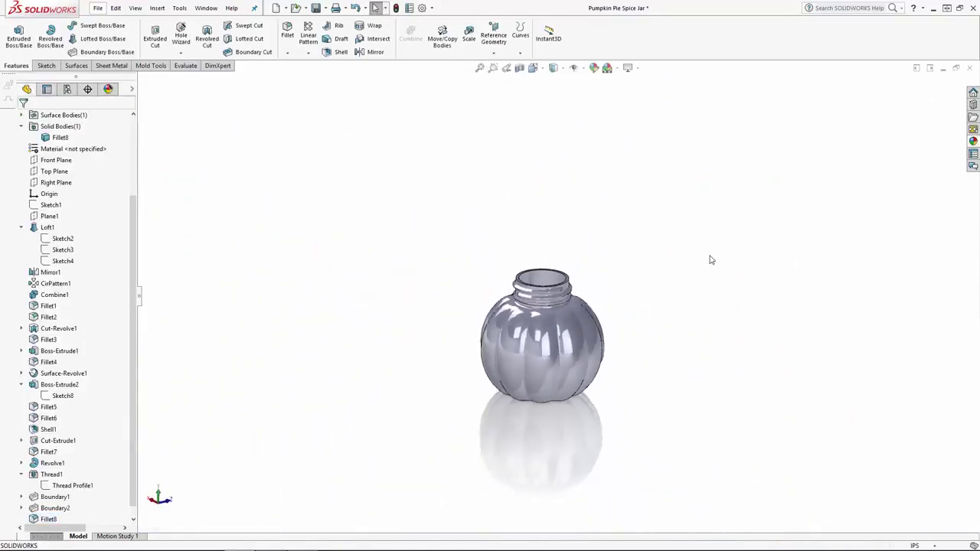
middle_drag(689, 288, 645, 431)
scroll(621, 333, down, 3)
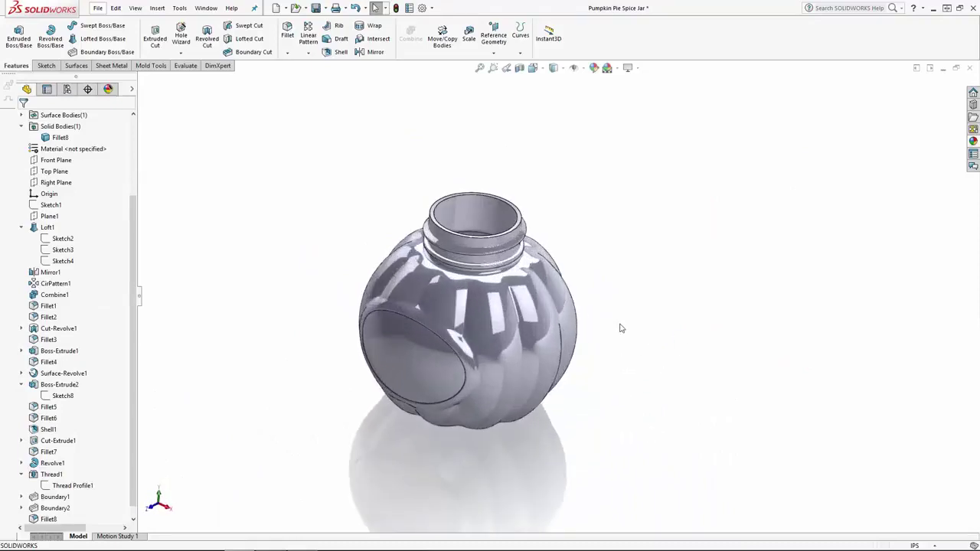